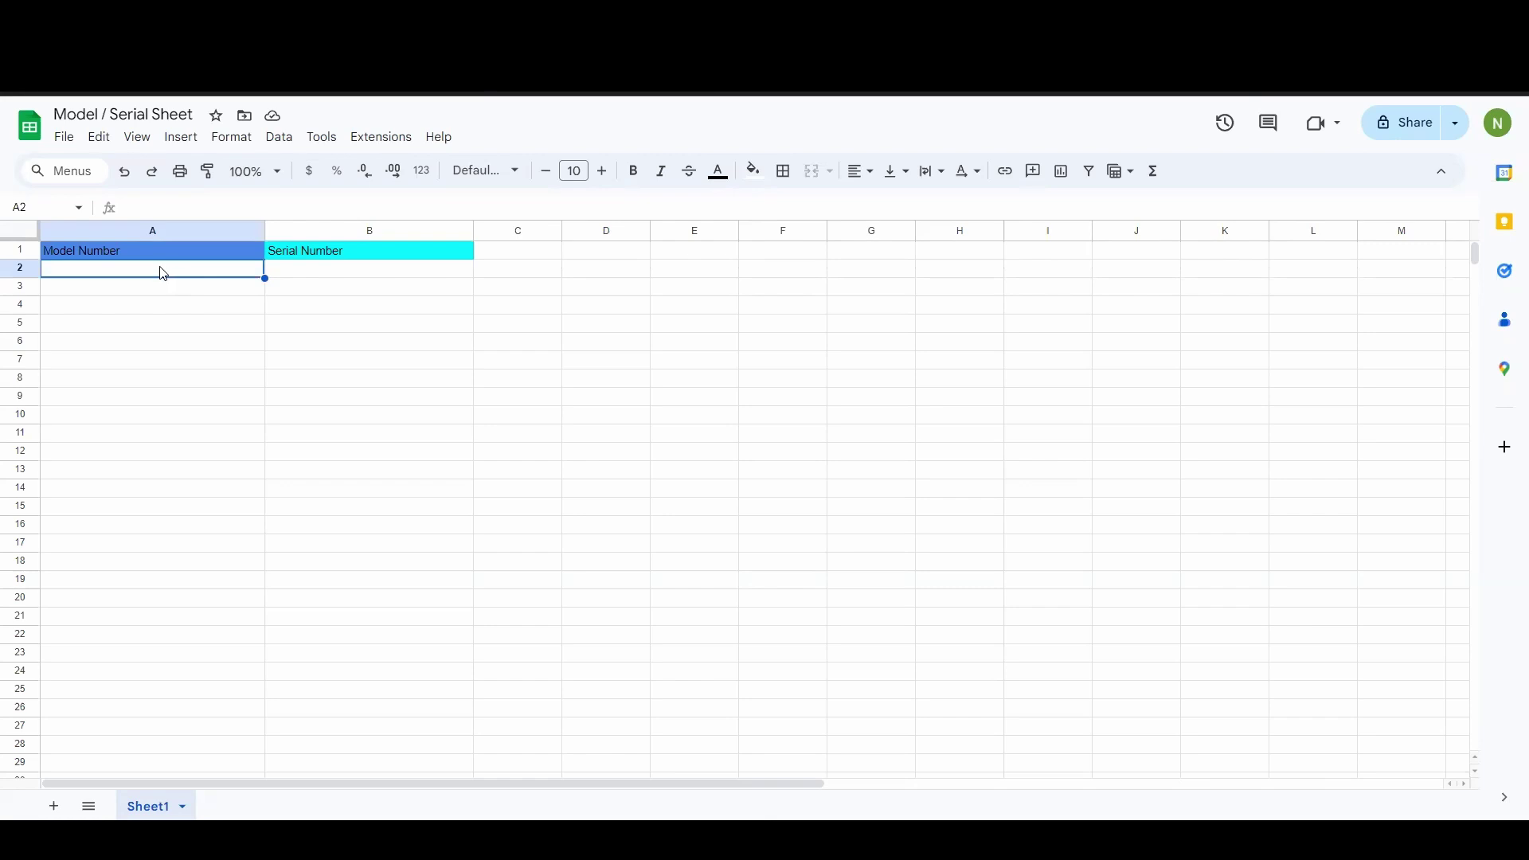
Drag-widen column B (Serial Number) and column A (Model Number) so both headers fit.
double_click(161, 271)
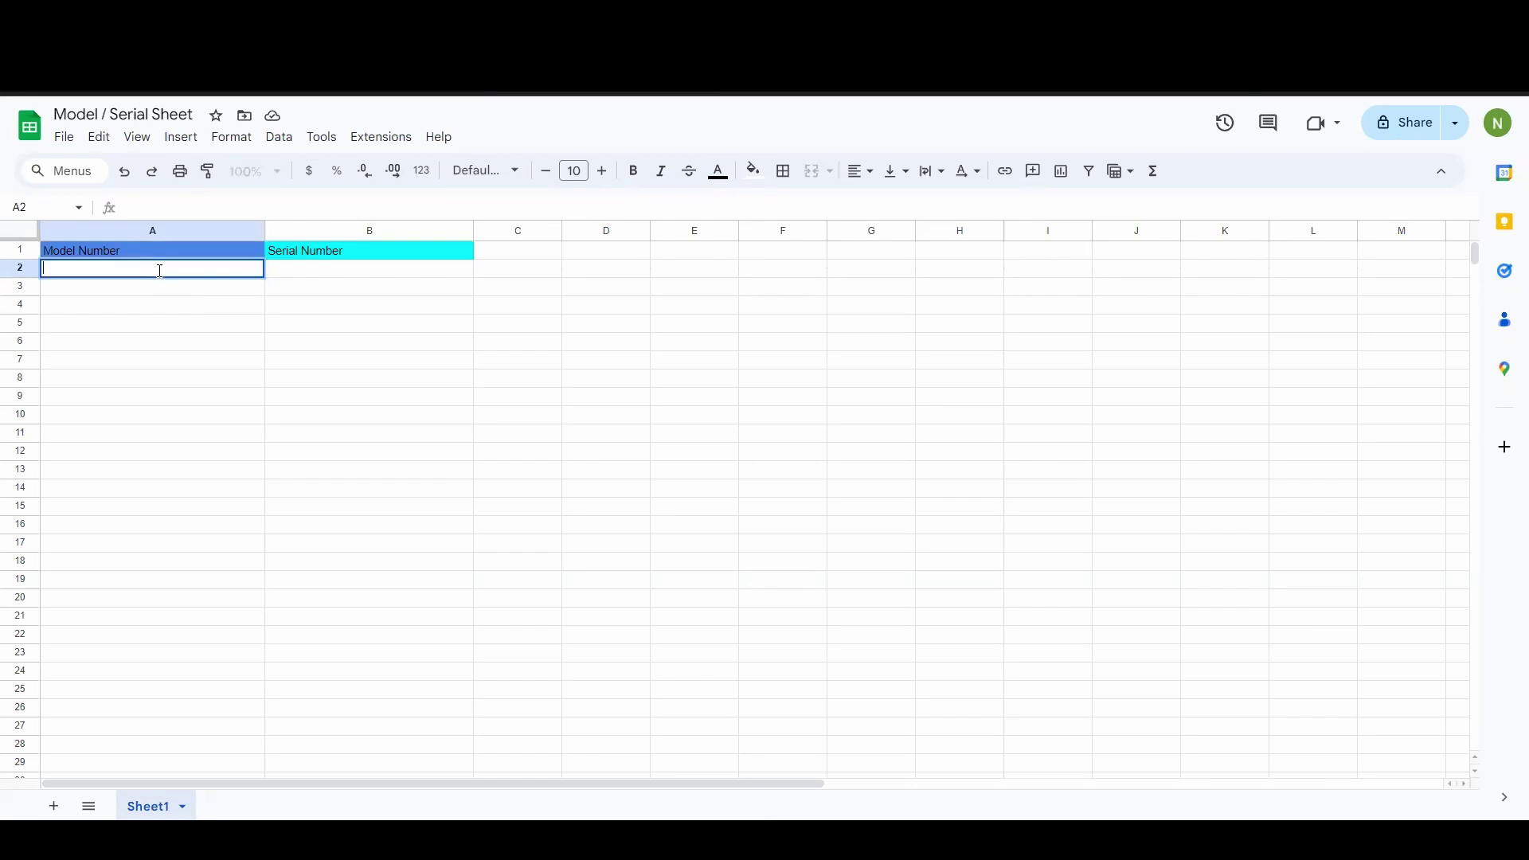
click(349, 279)
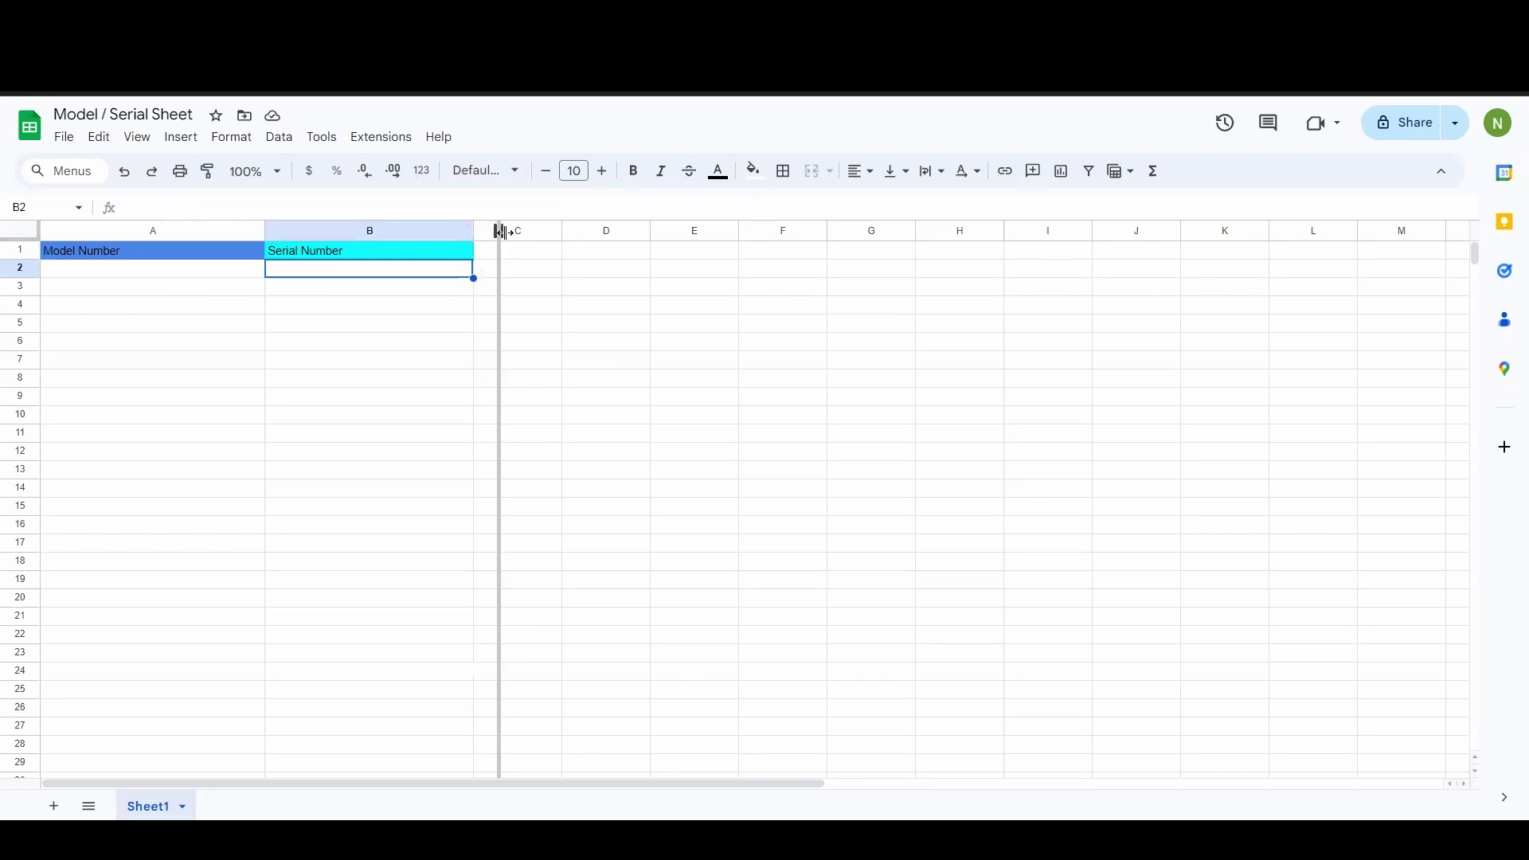
drag(474, 233, 510, 233)
drag(270, 233, 304, 233)
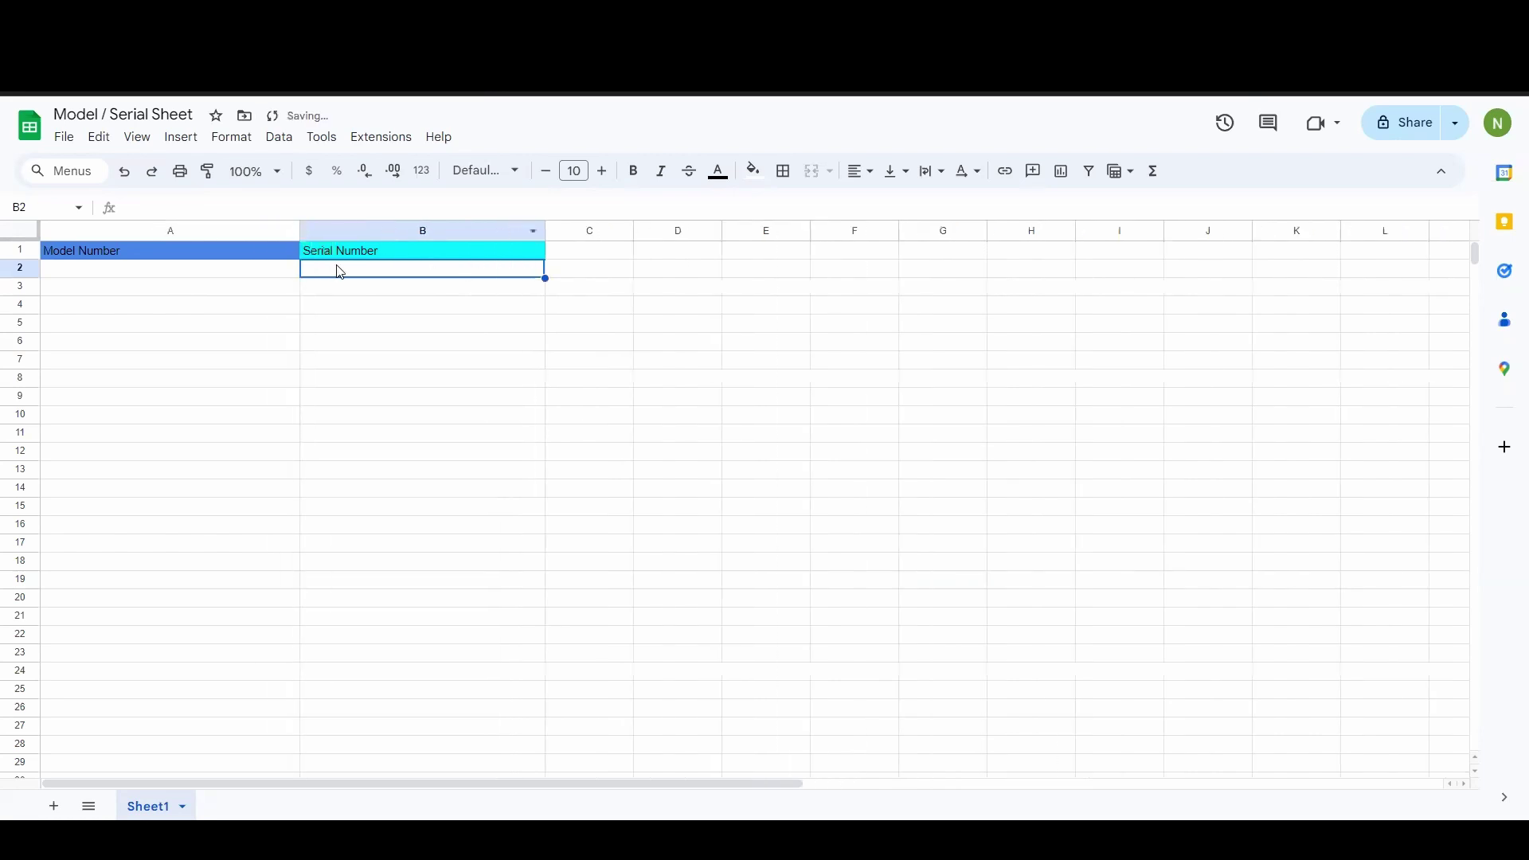
double_click(241, 271)
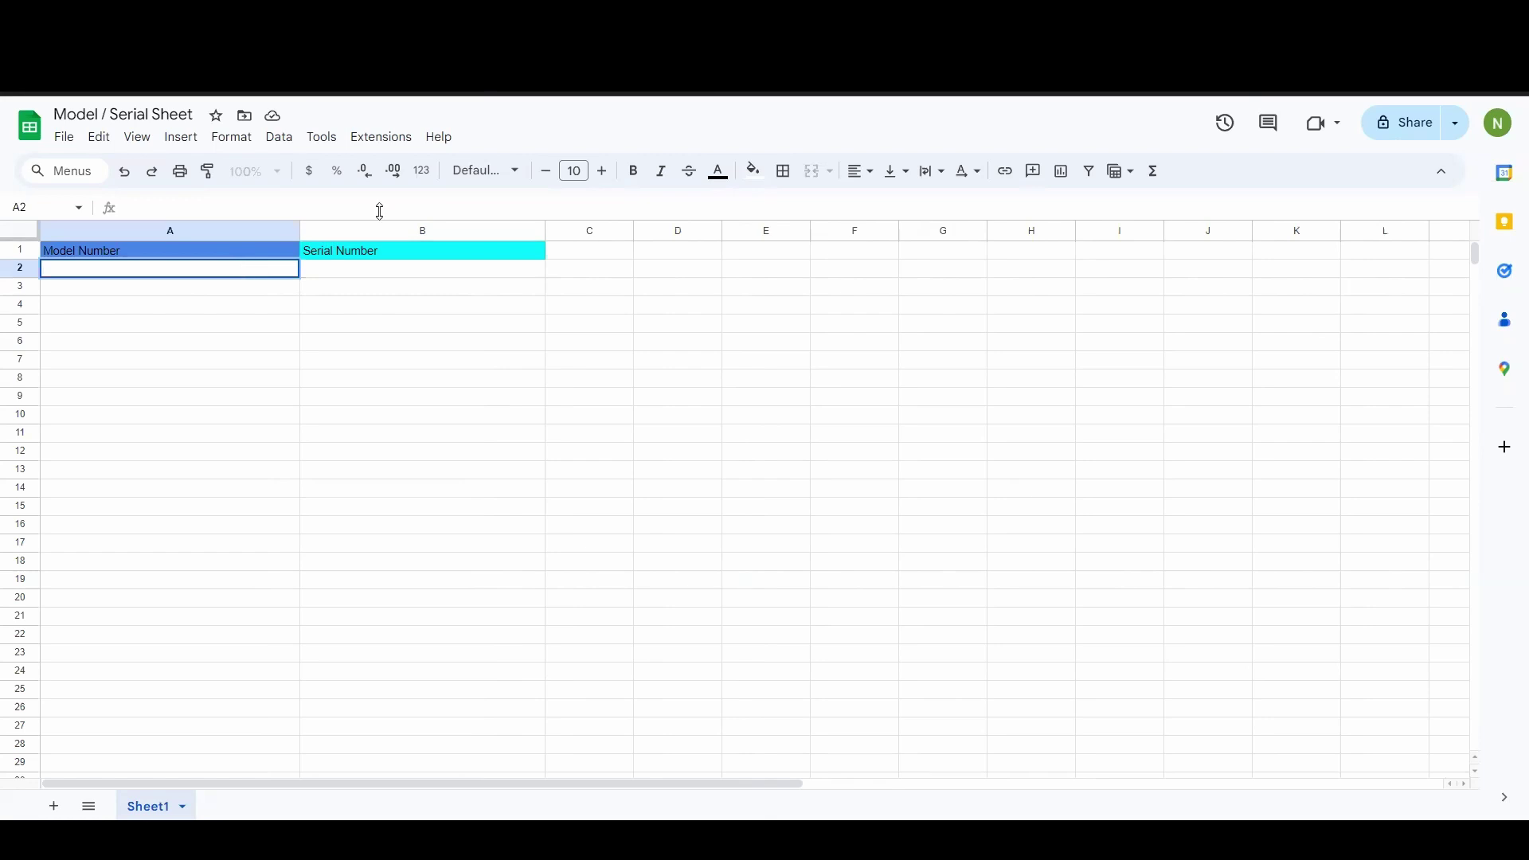
click(252, 379)
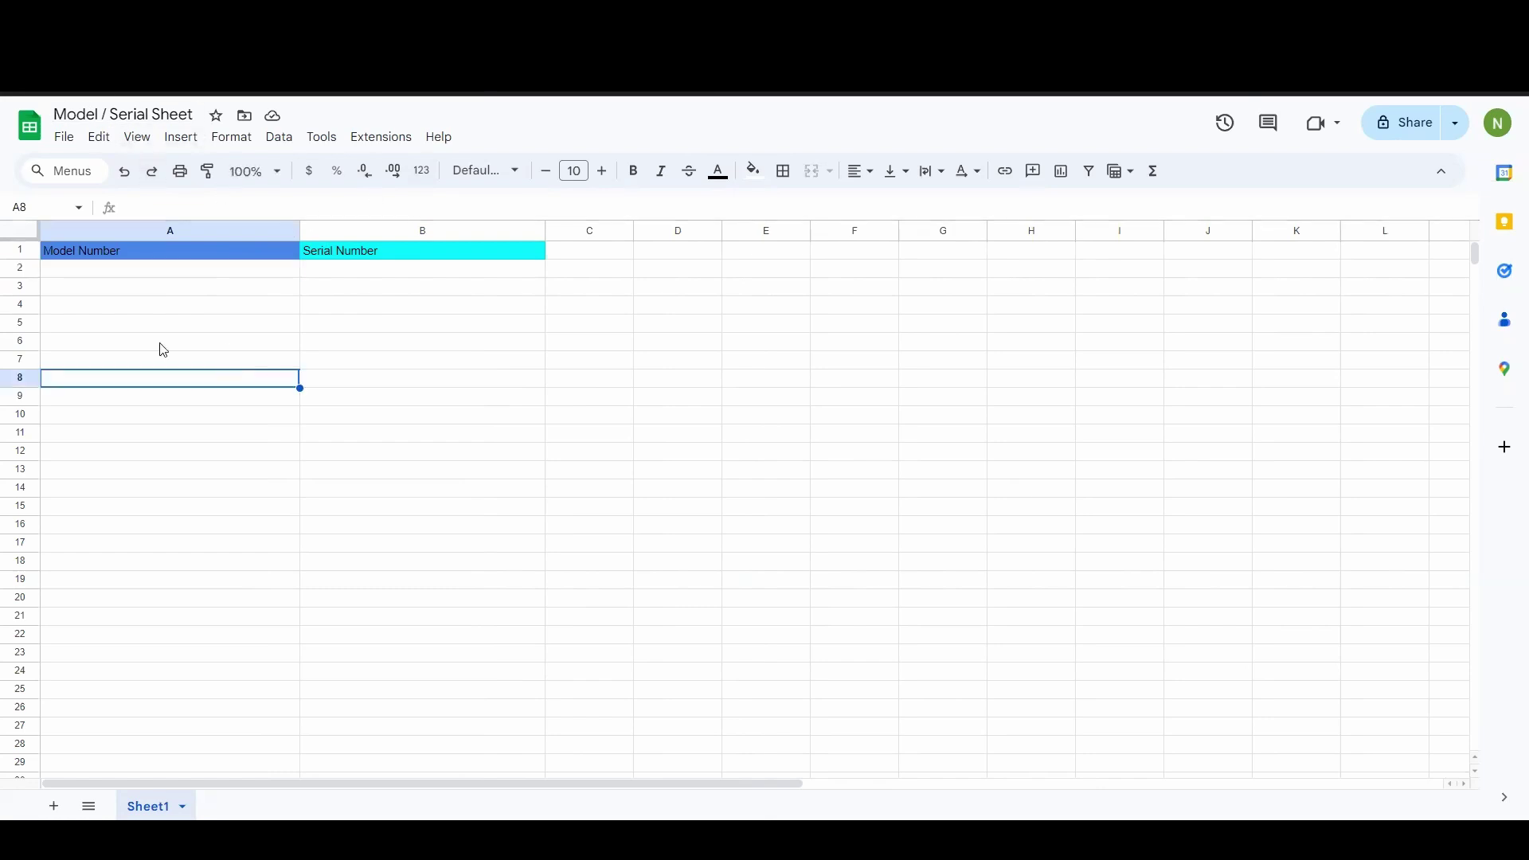
click(100, 275)
click(110, 254)
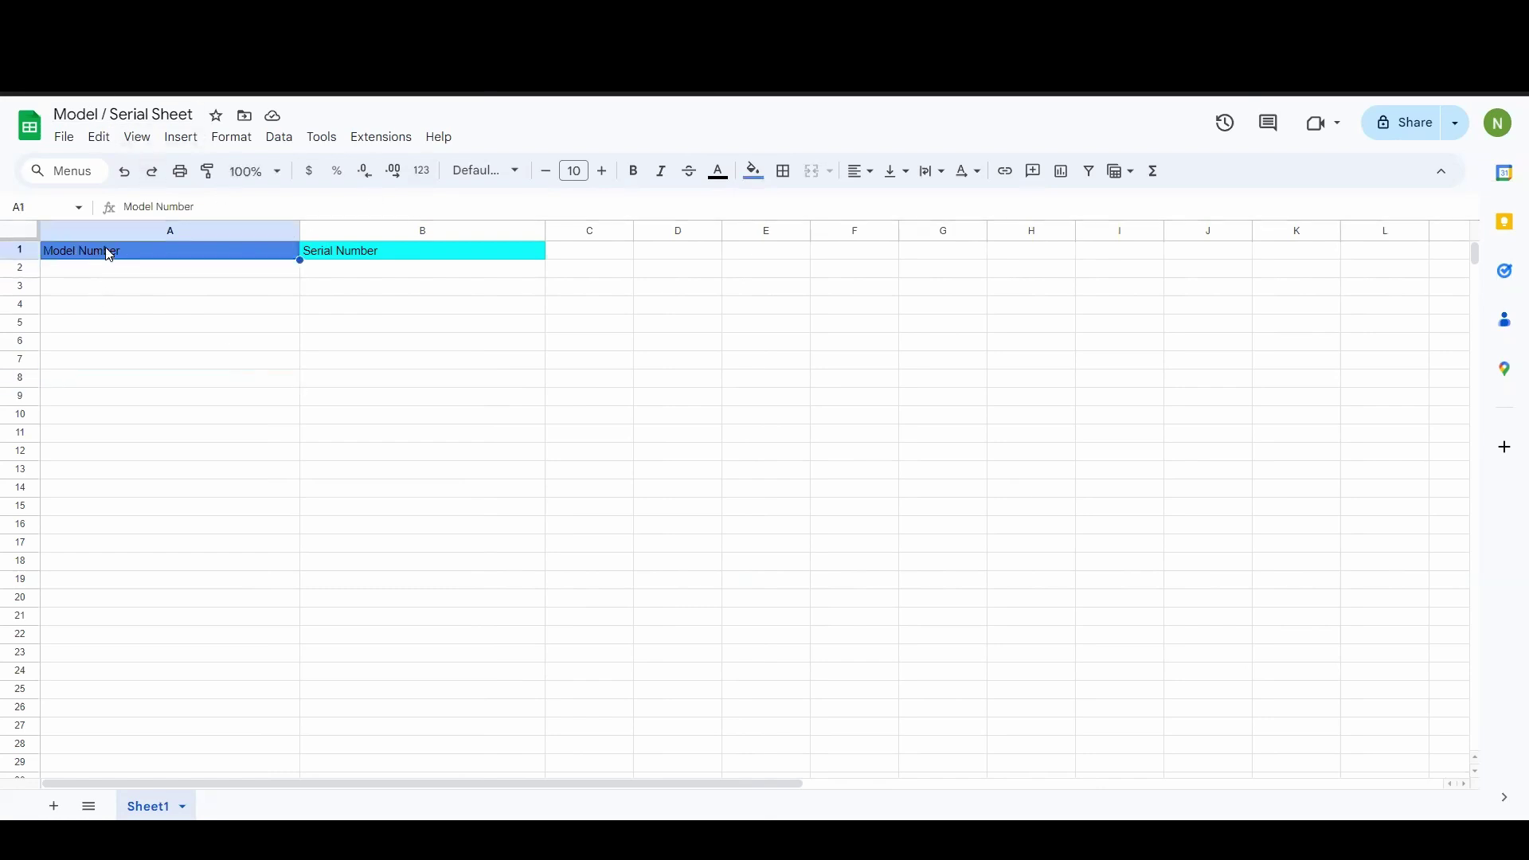
click(434, 253)
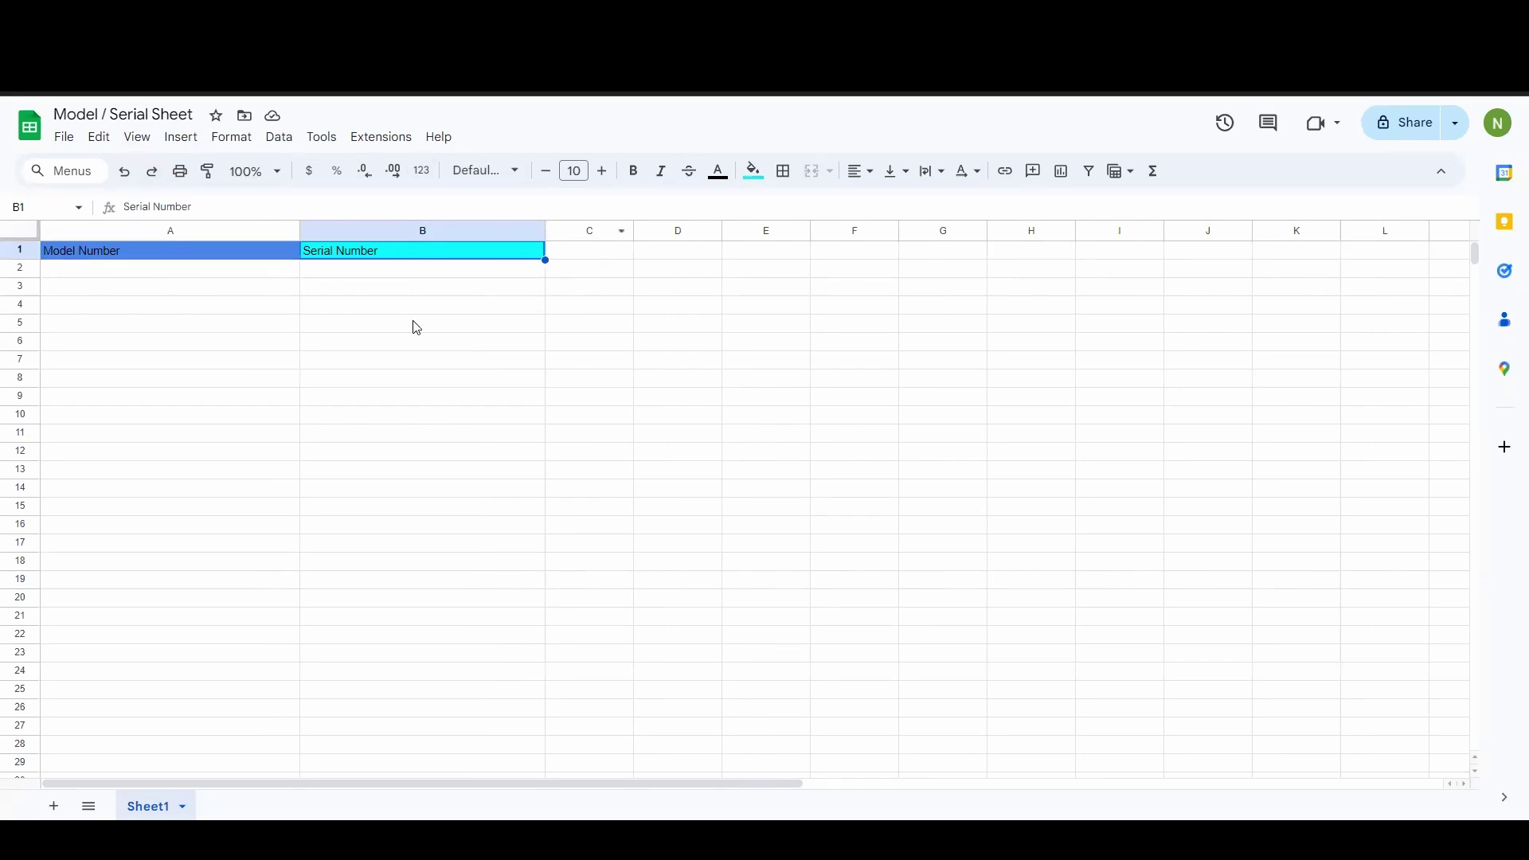
click(149, 279)
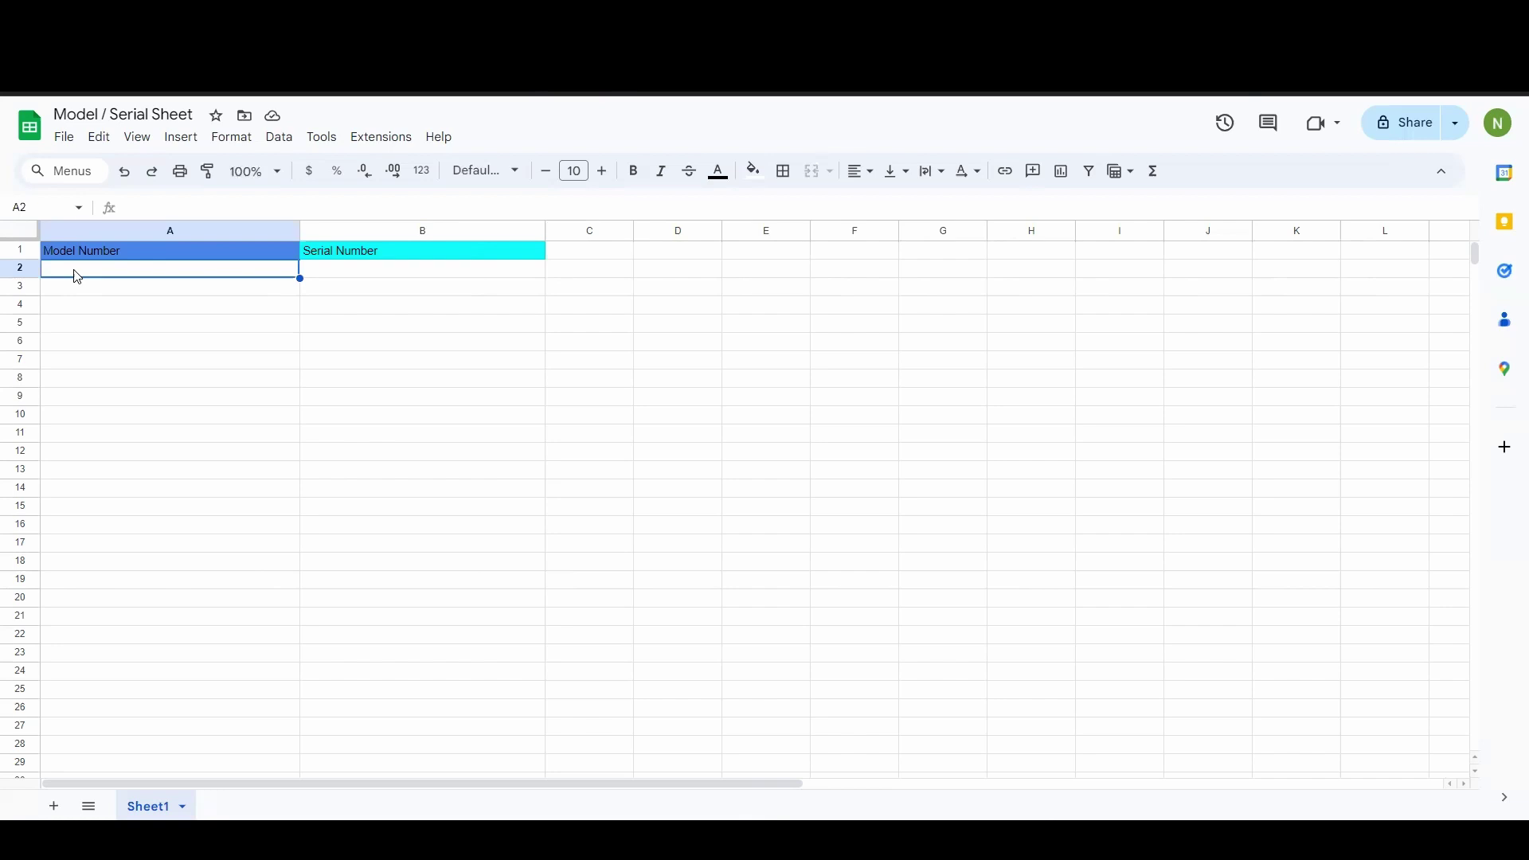
Enter model number WDT750SAKZ in cell A2 and check the entry.
text(WDT750SAKZ)
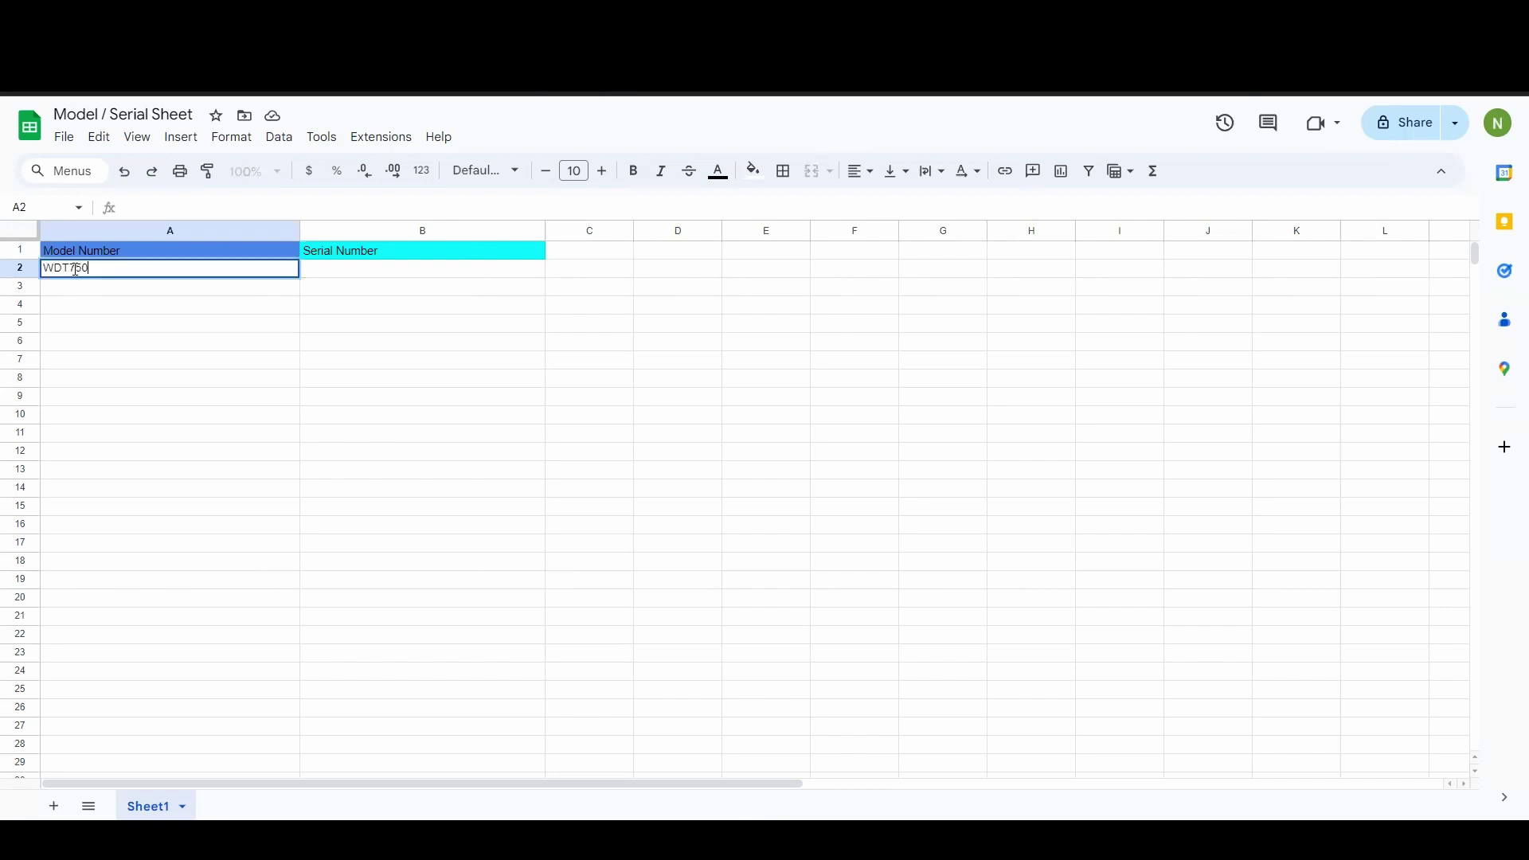
key(Return)
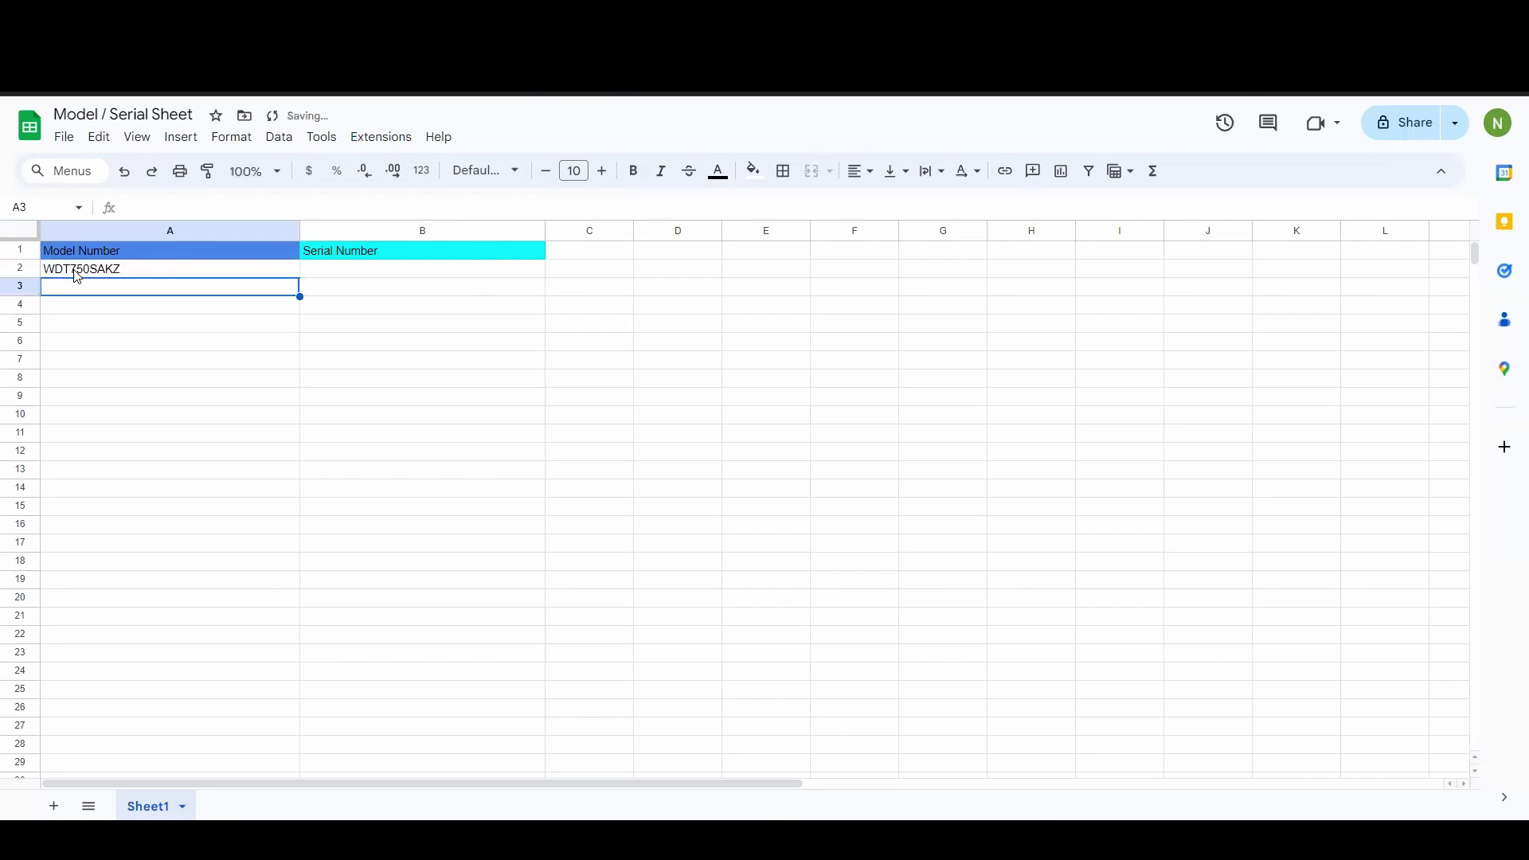
click(70, 271)
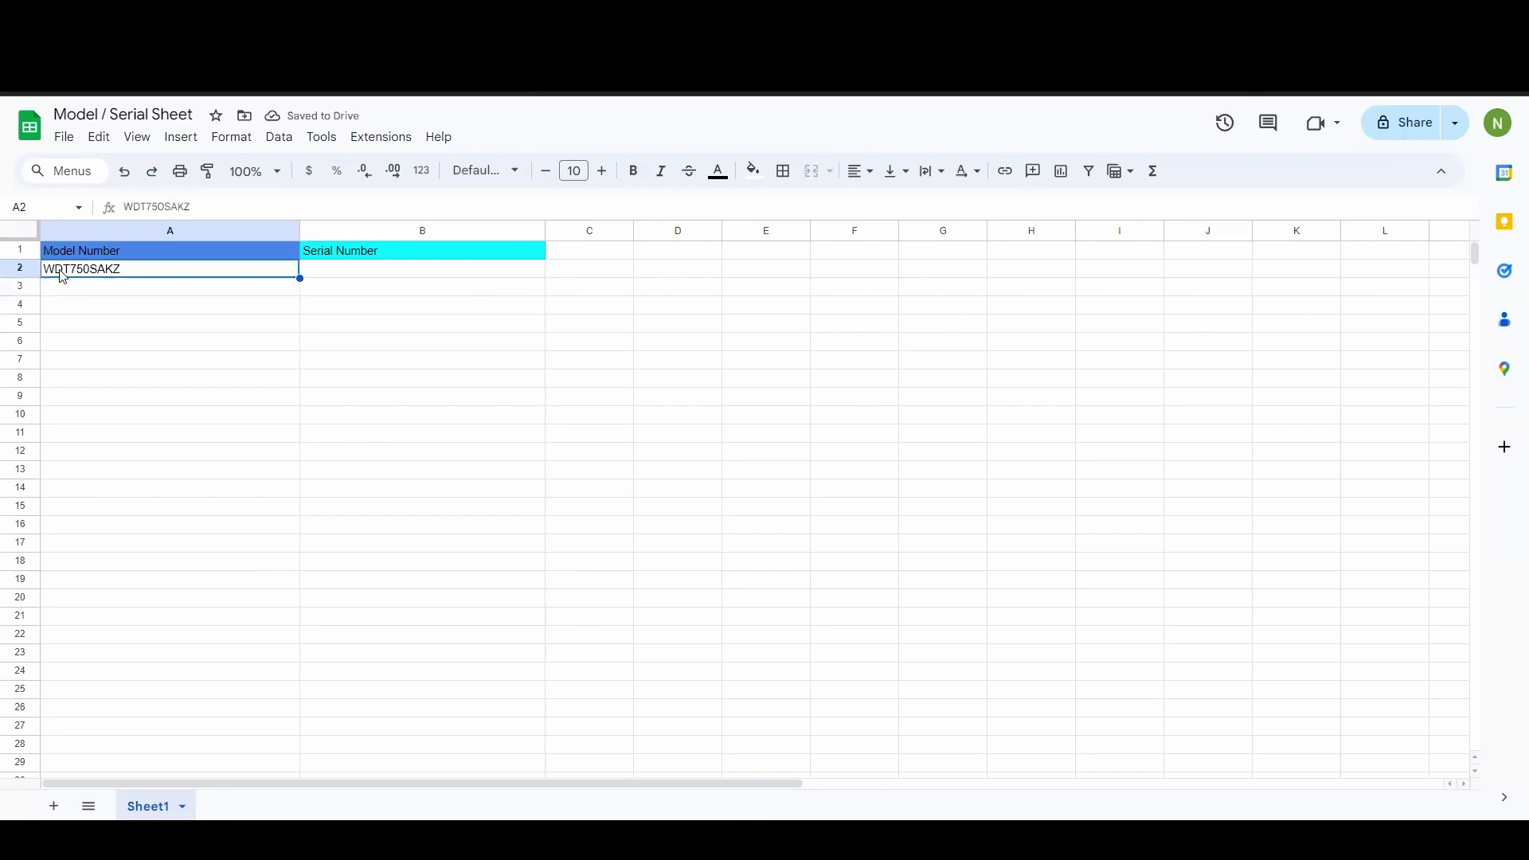
click(165, 291)
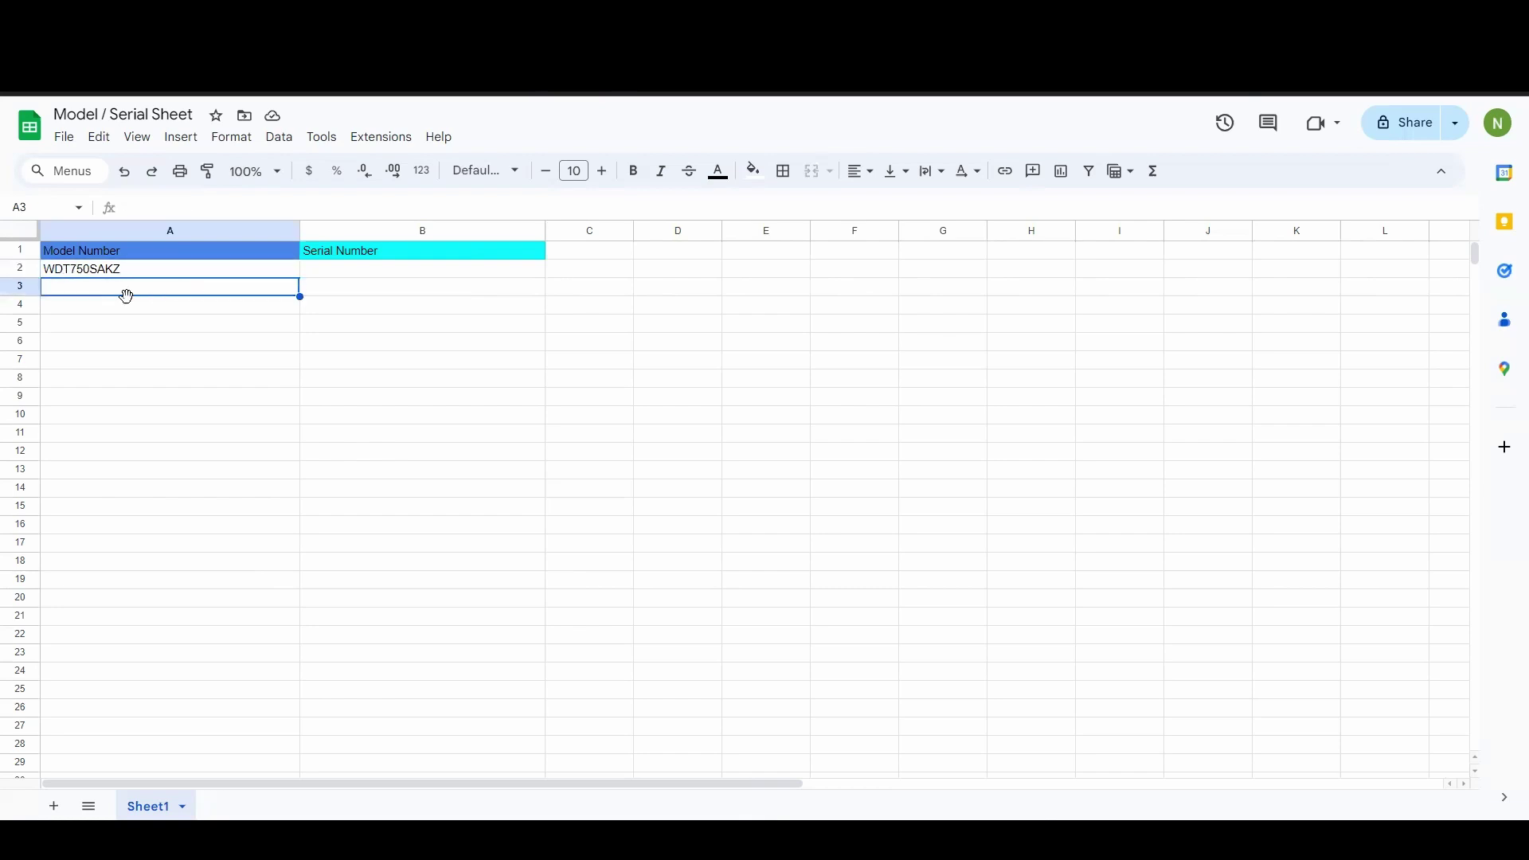
click(145, 272)
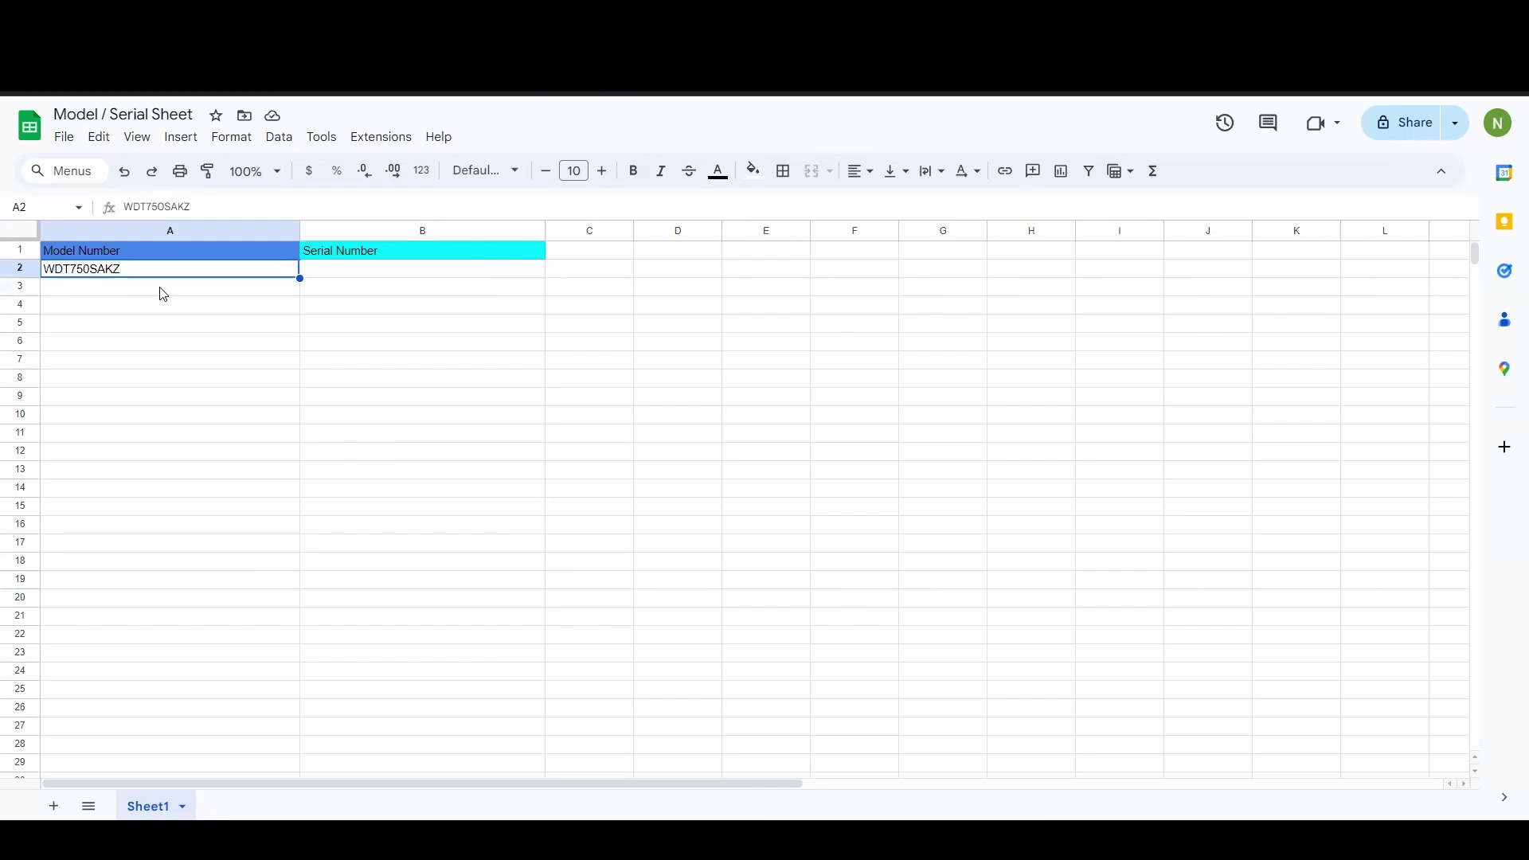
click(162, 291)
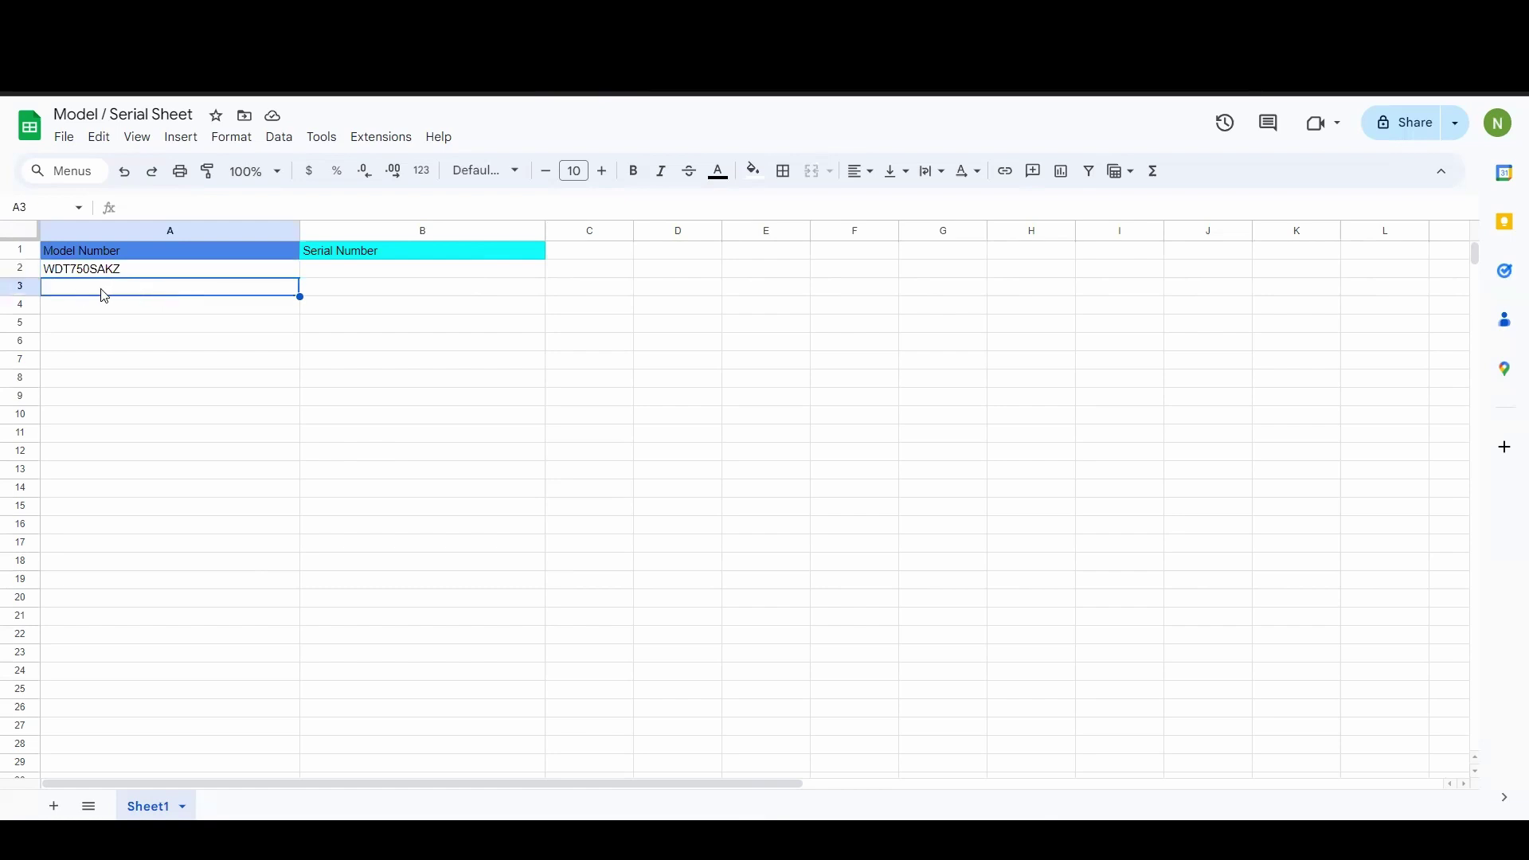
click(321, 273)
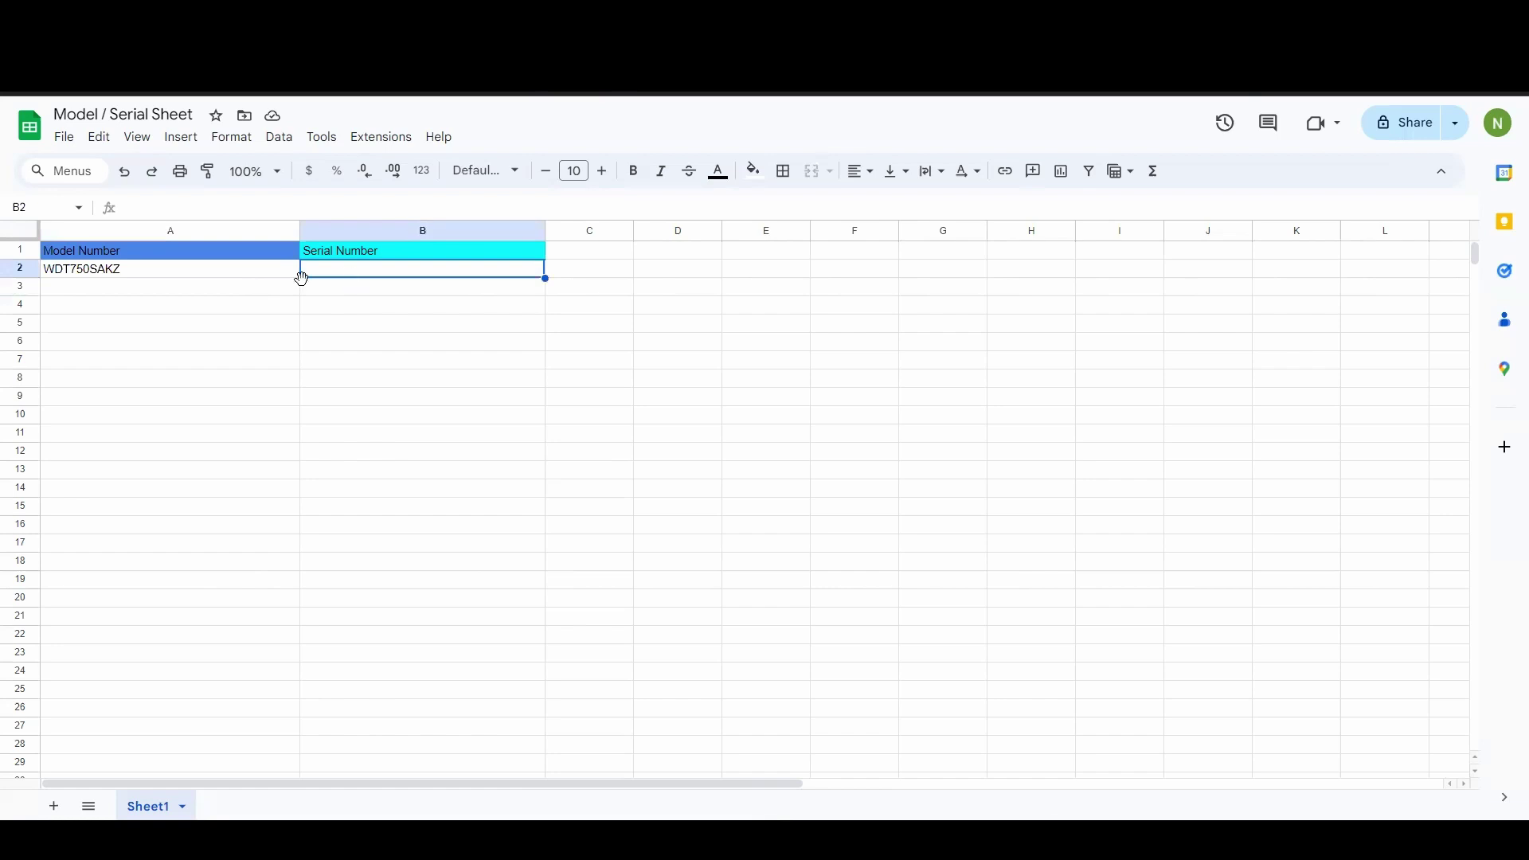
Enter serial W7LZY5TRWG in cell B2 beside WDT750SAKZ.
click(333, 287)
click(320, 309)
click(333, 276)
text(W7LZY5TRWG)
key(Return)
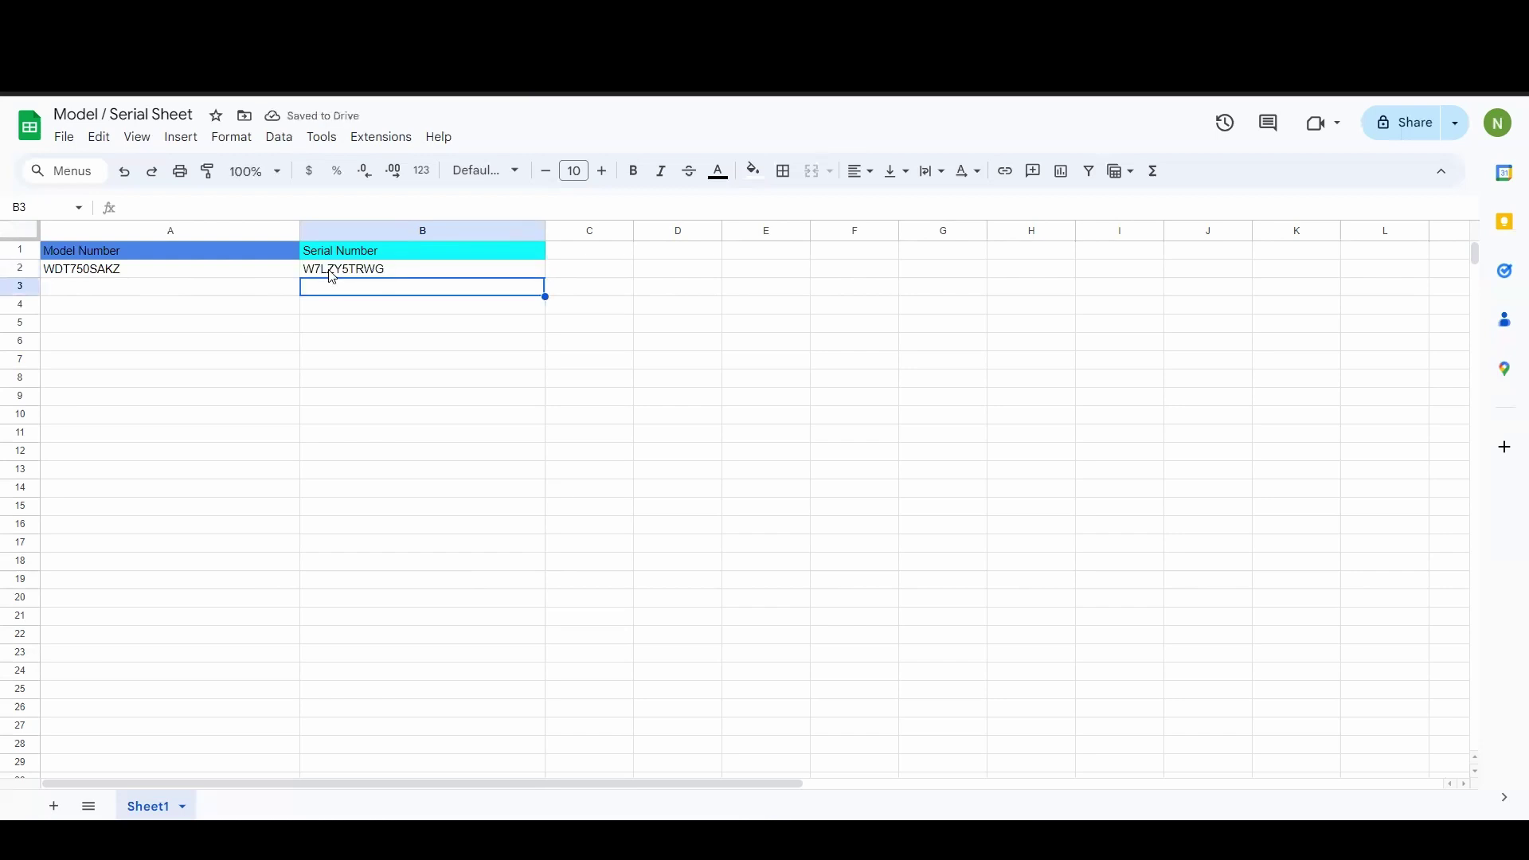
click(331, 274)
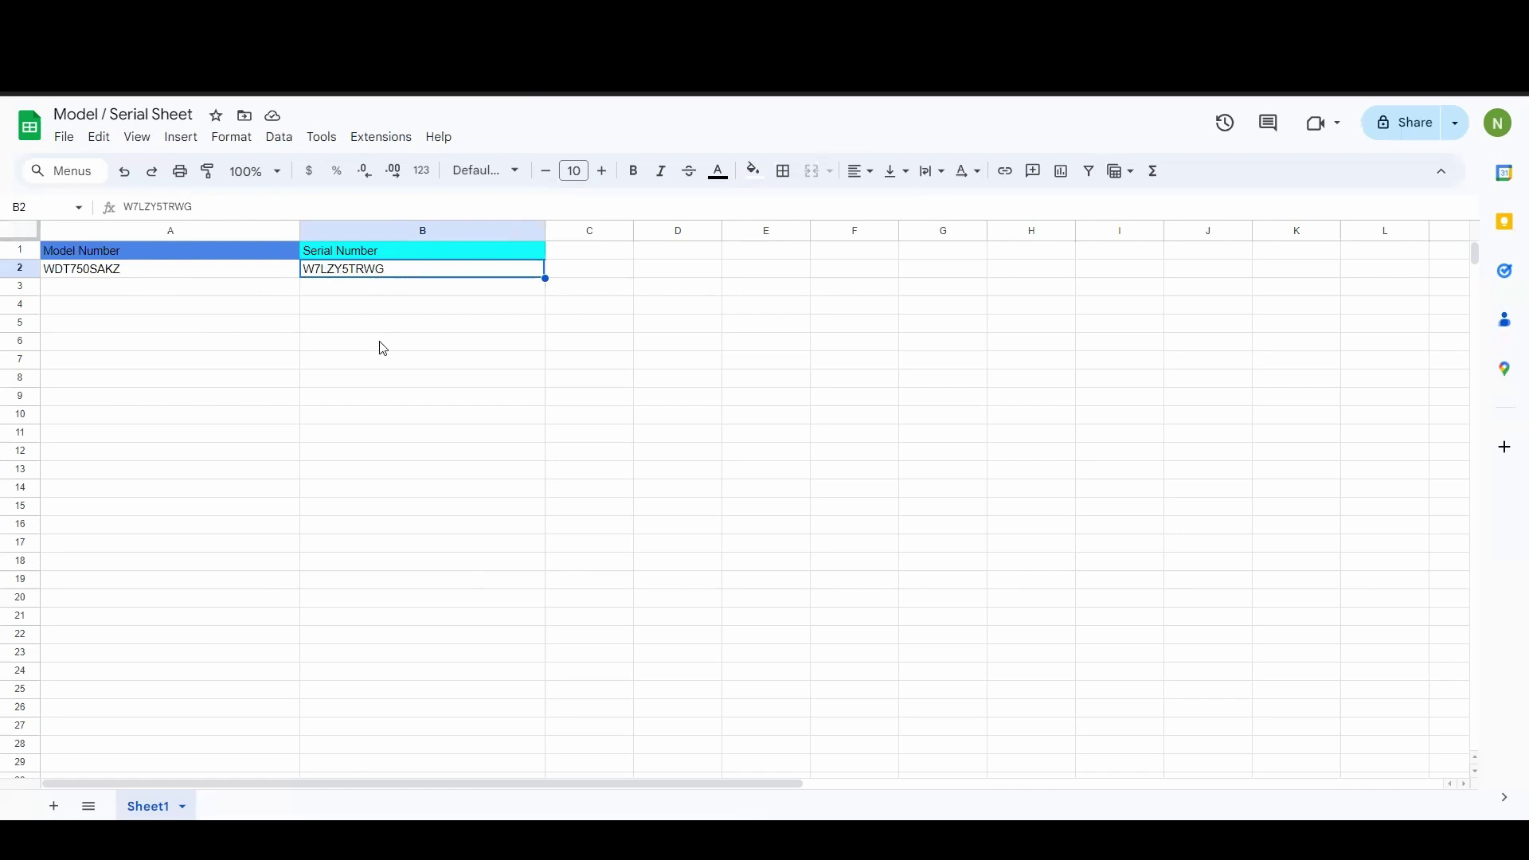
Enter MDB4949SKZ in A3; the repeating scan also fills A4 through A6.
click(221, 296)
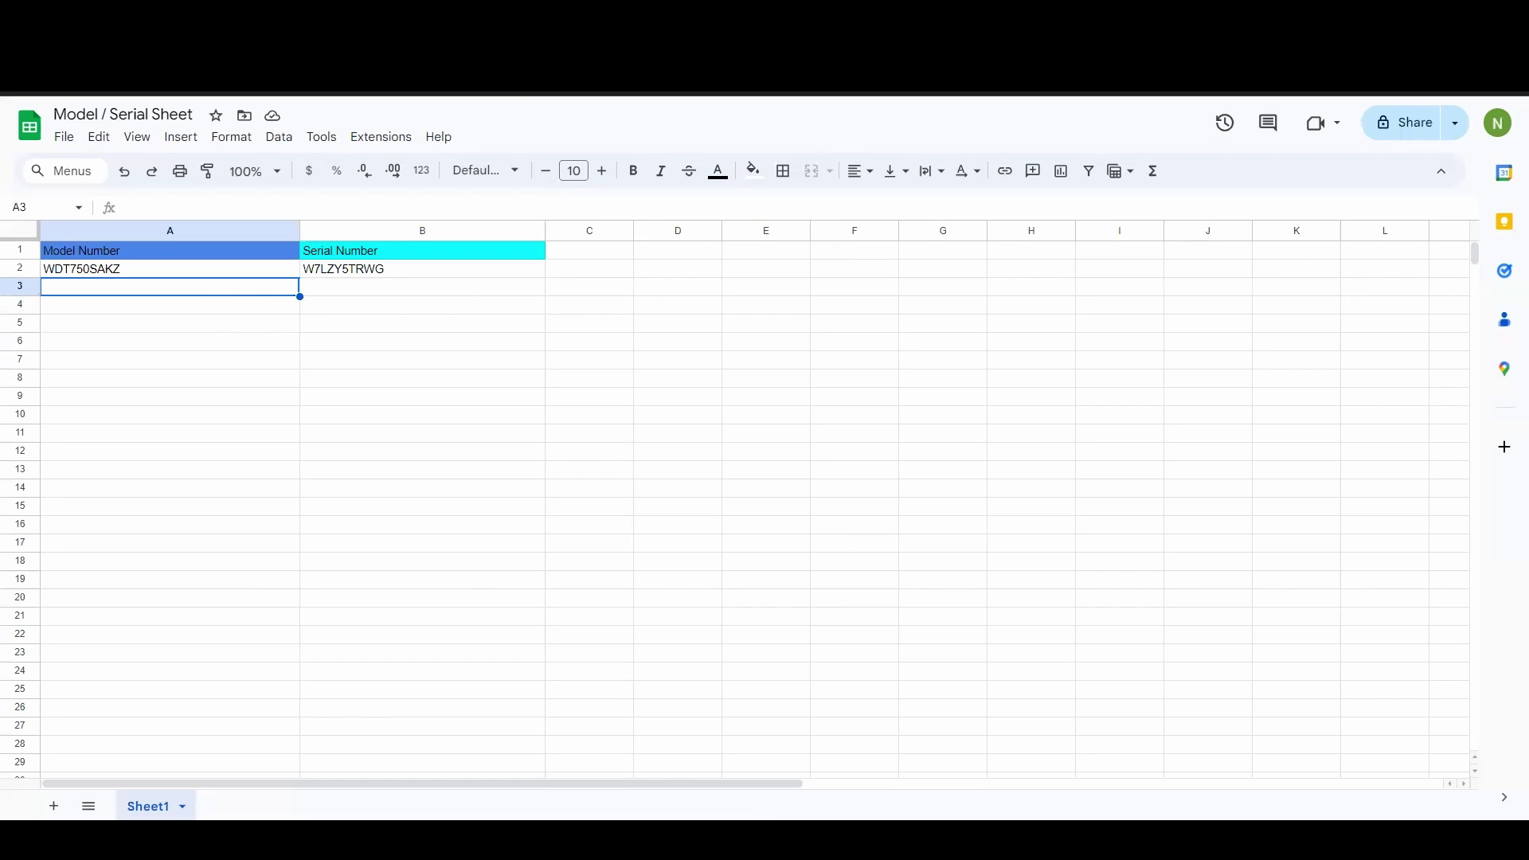
text(MDB4949SKZ)
key(Return)
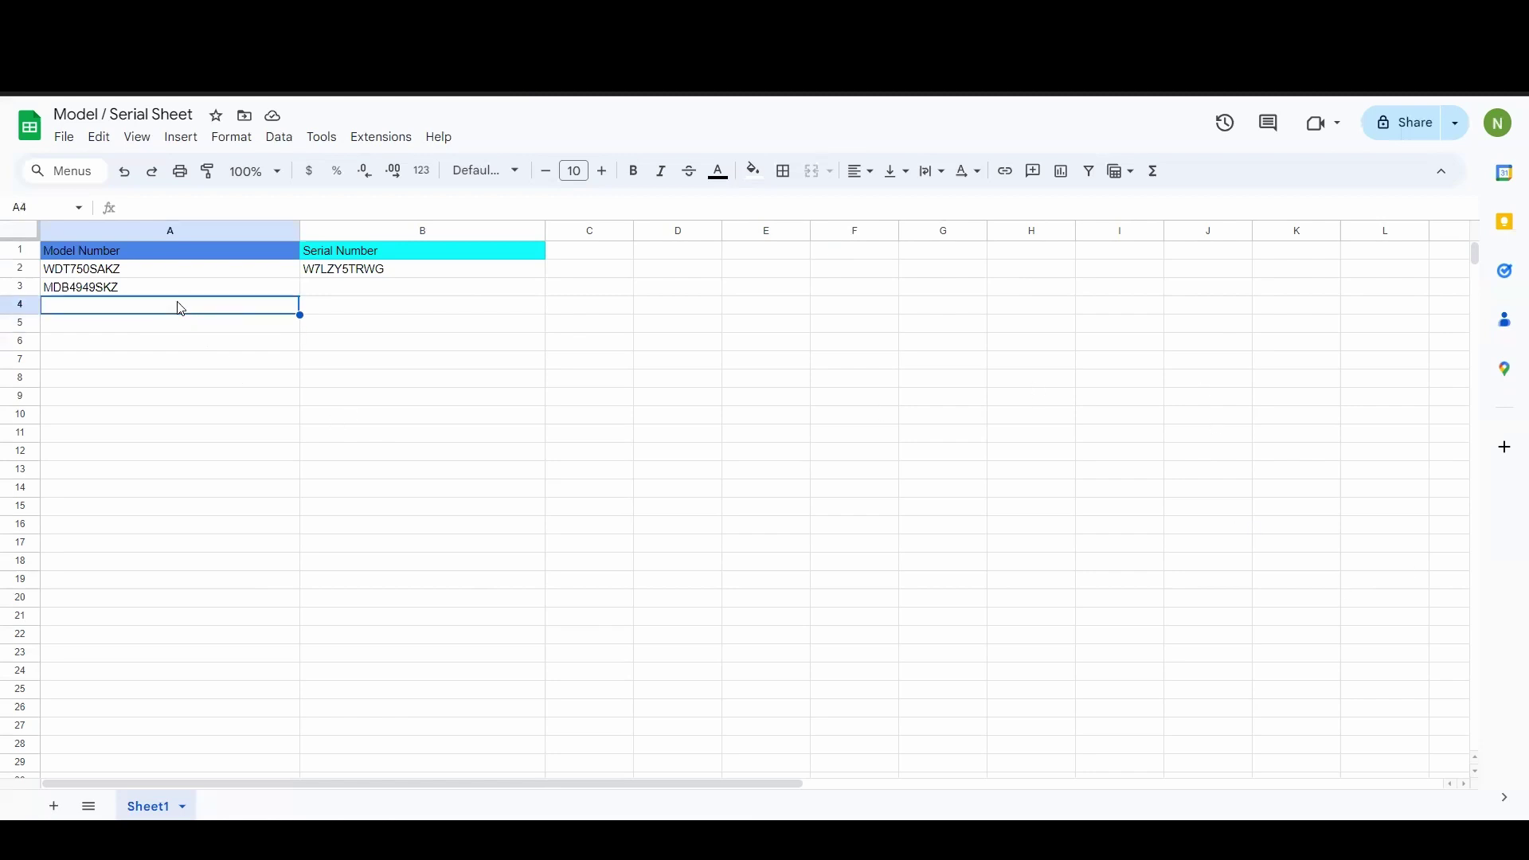
text(MDB4949SKZ)
key(Return)
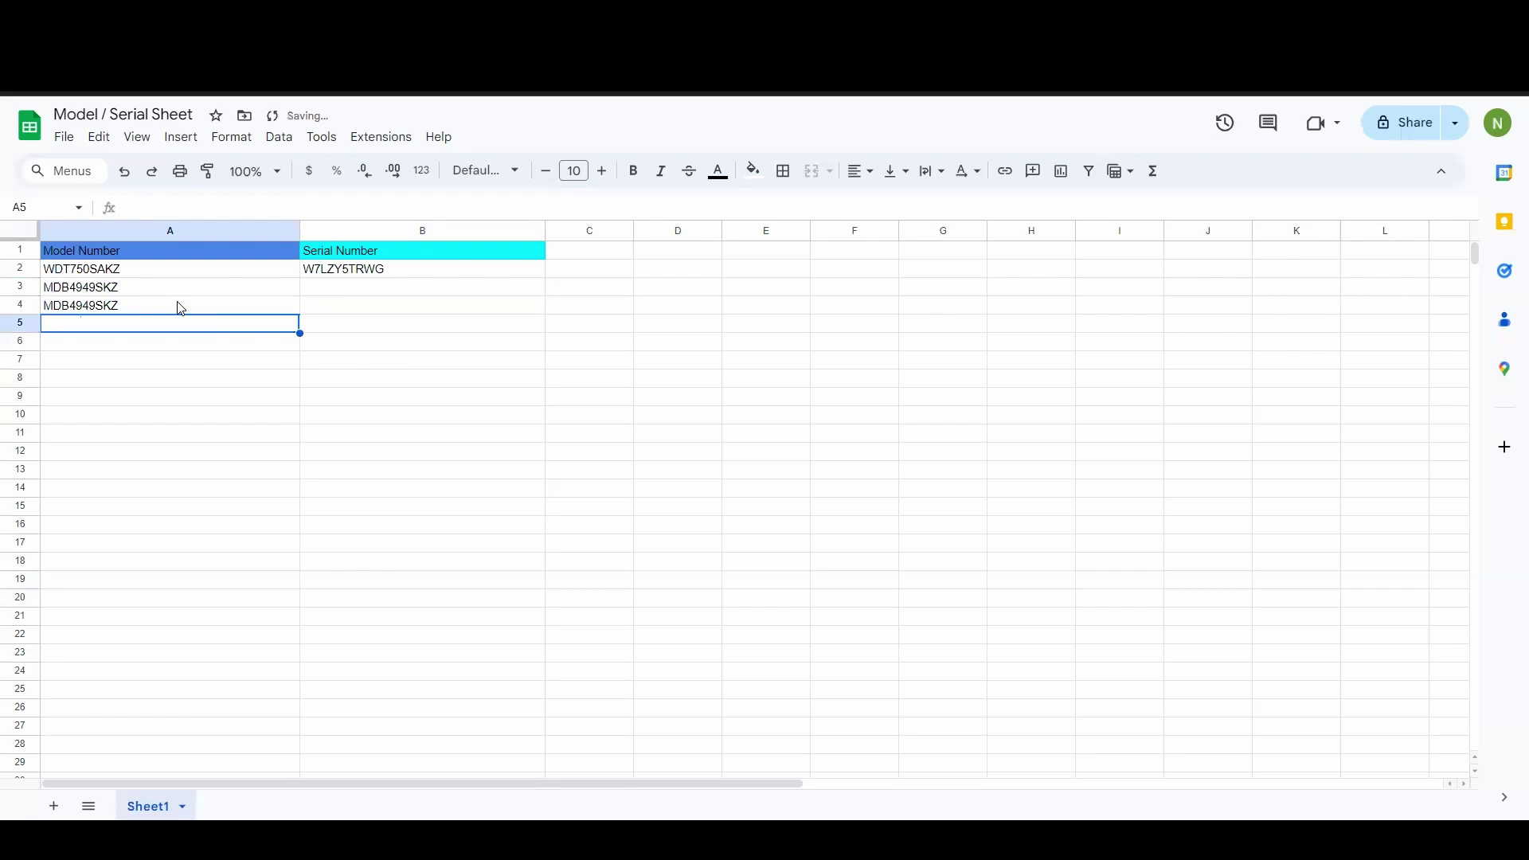
text(MDB4949SKZ)
key(Return)
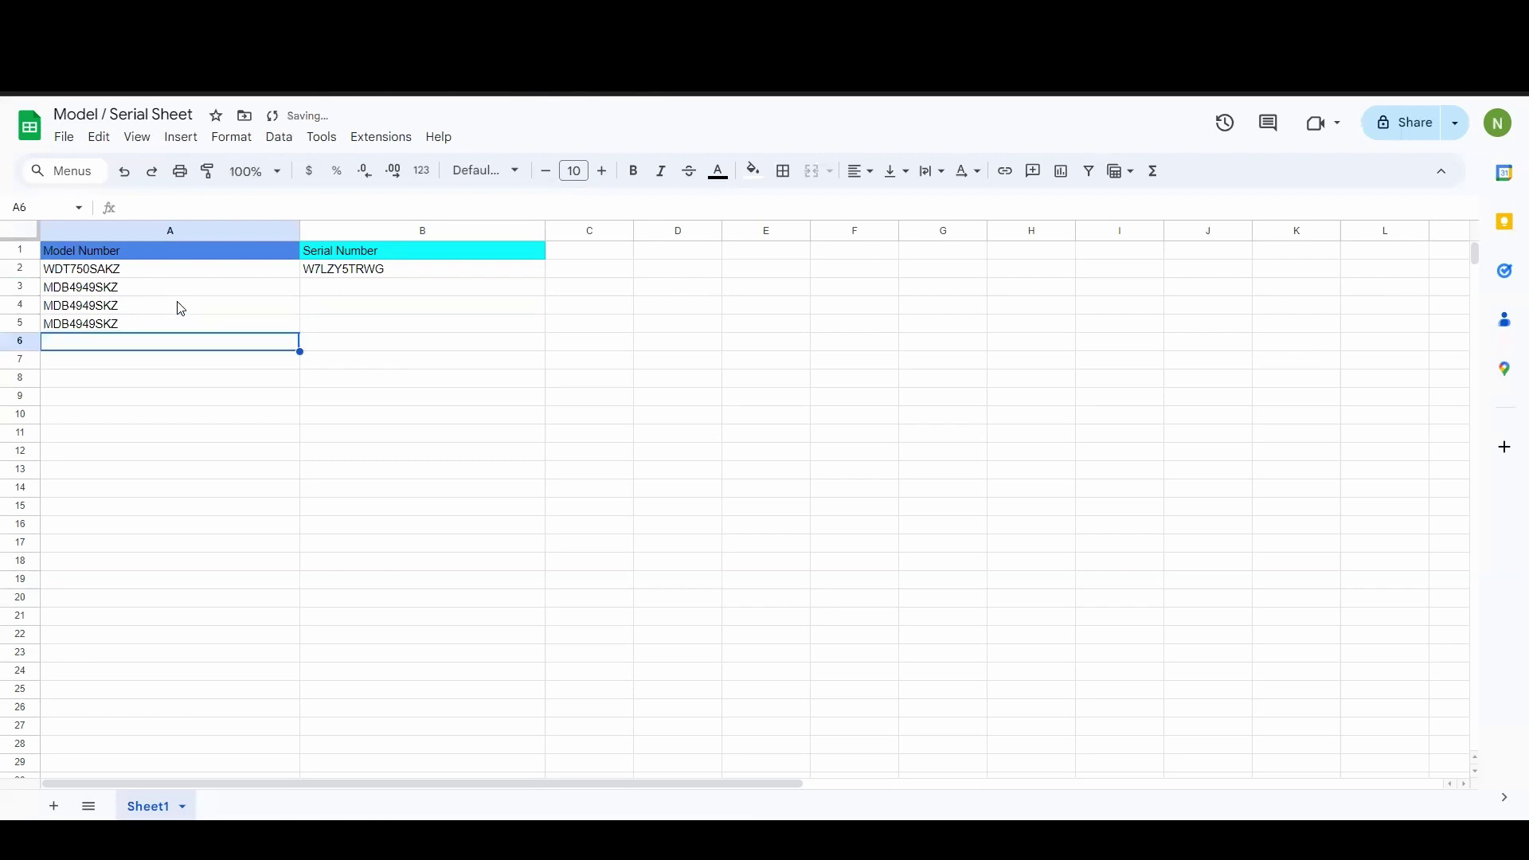
text(MDB4949SKZ)
key(Return)
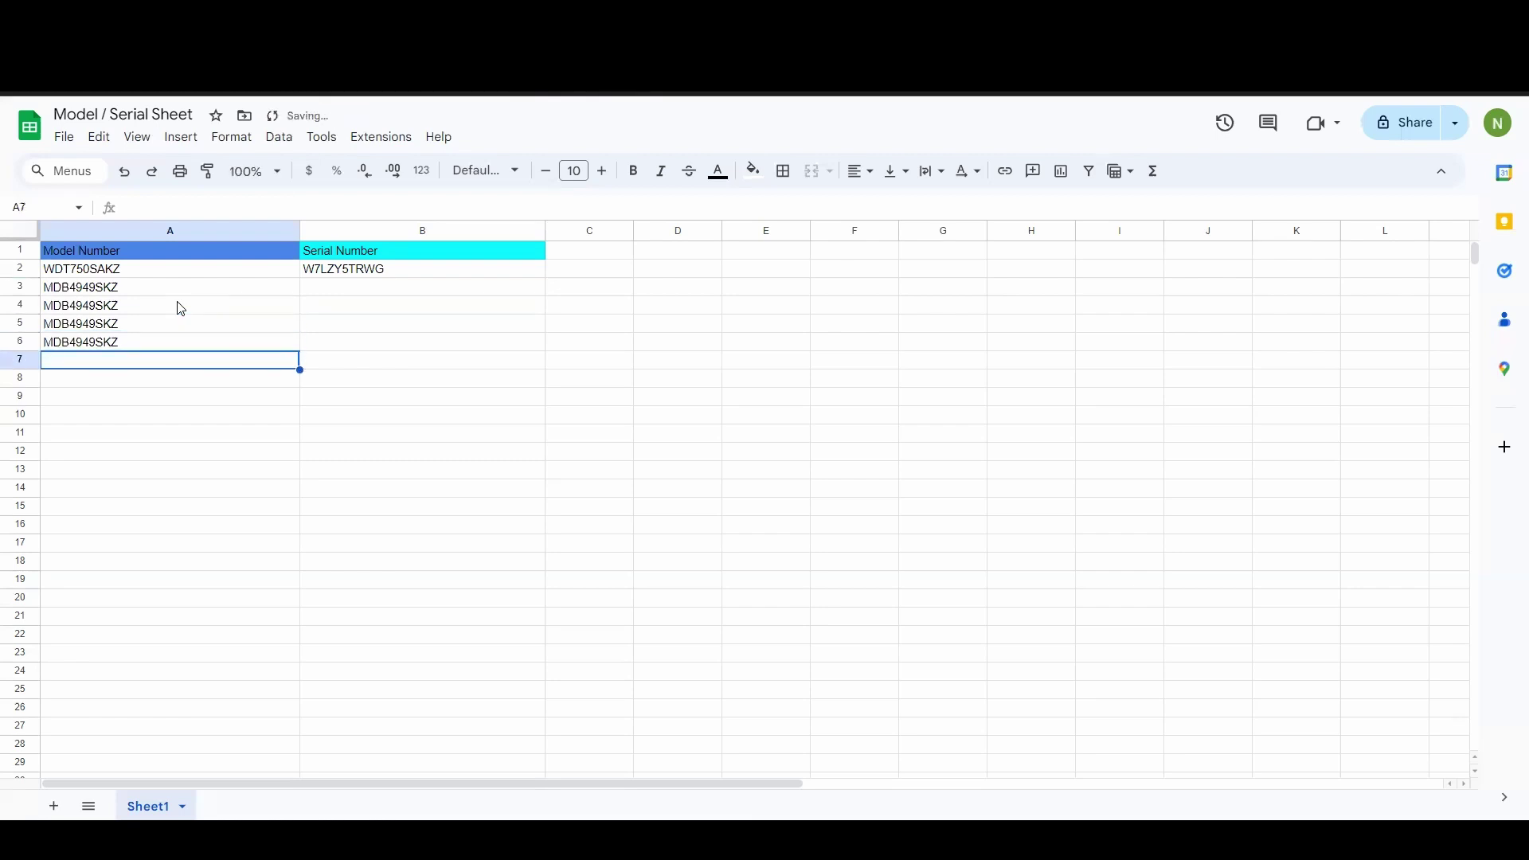
Clear the duplicate MDB4949SKZ entries from A4 through A6.
drag(159, 341, 144, 317)
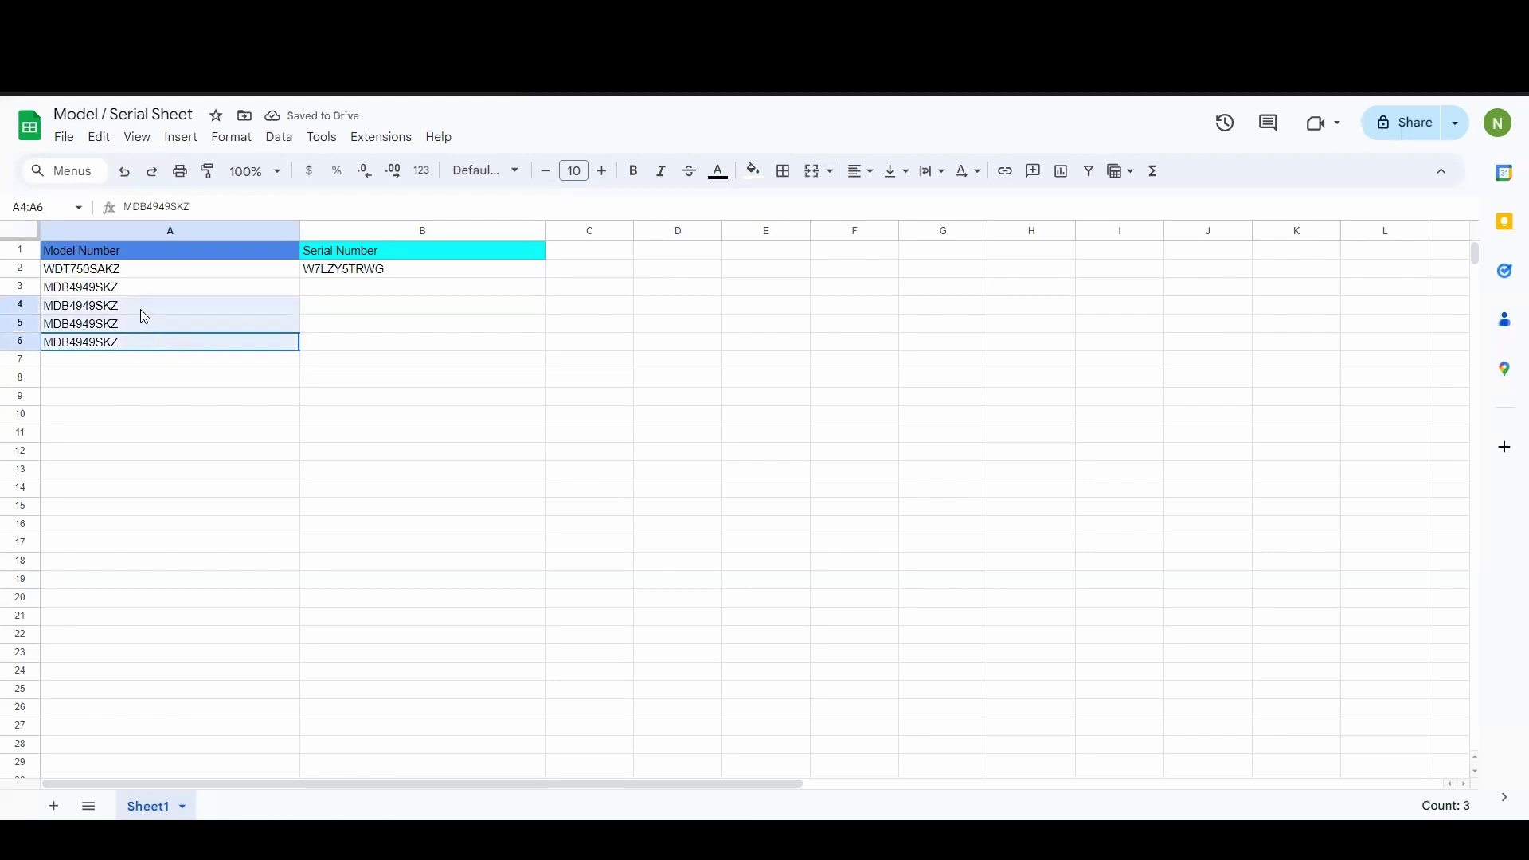
key(Delete)
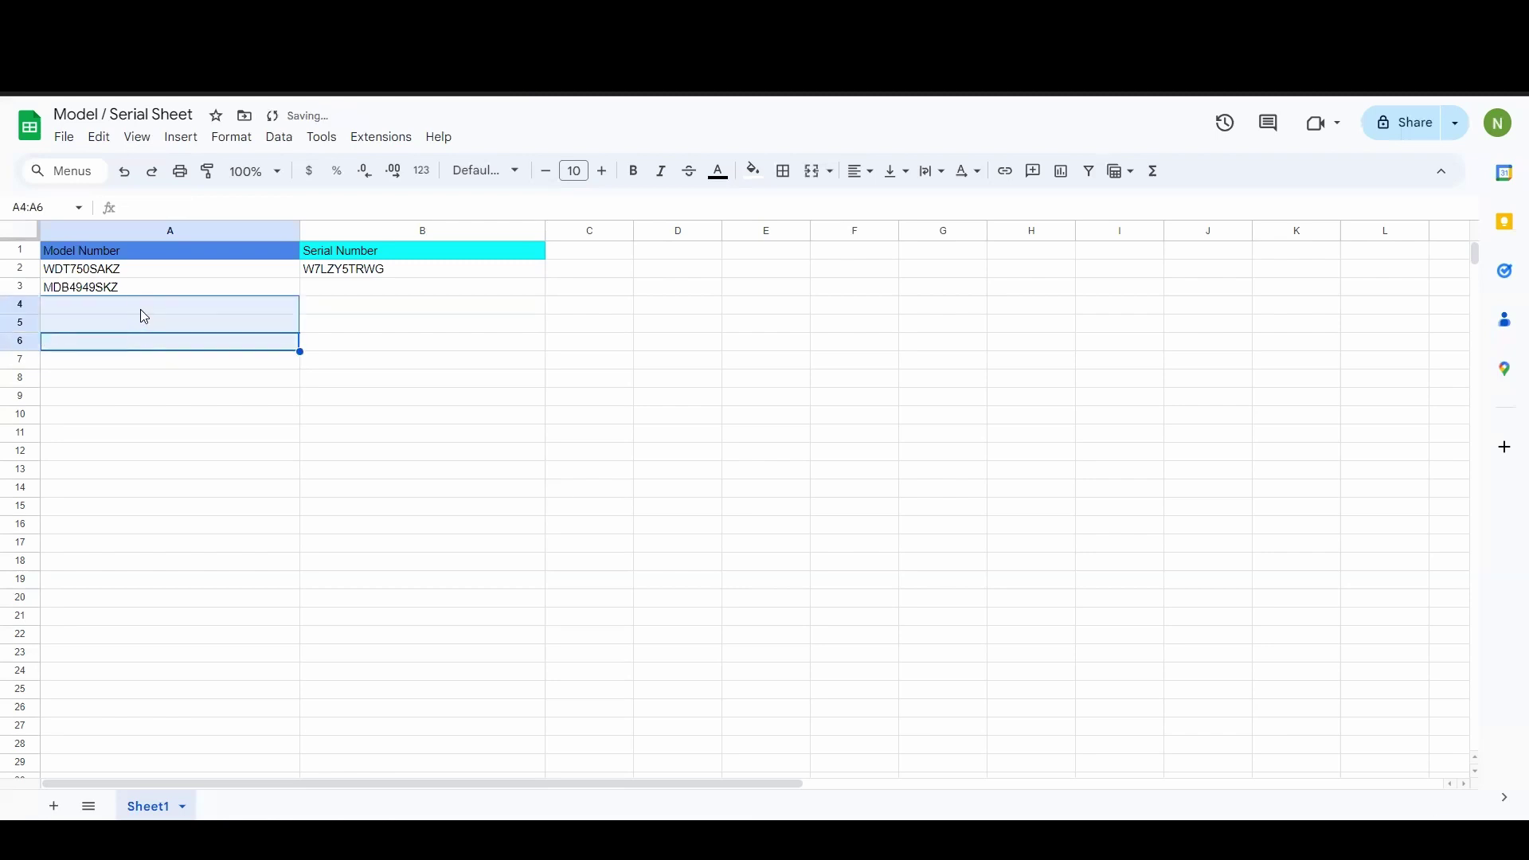
click(121, 395)
click(110, 294)
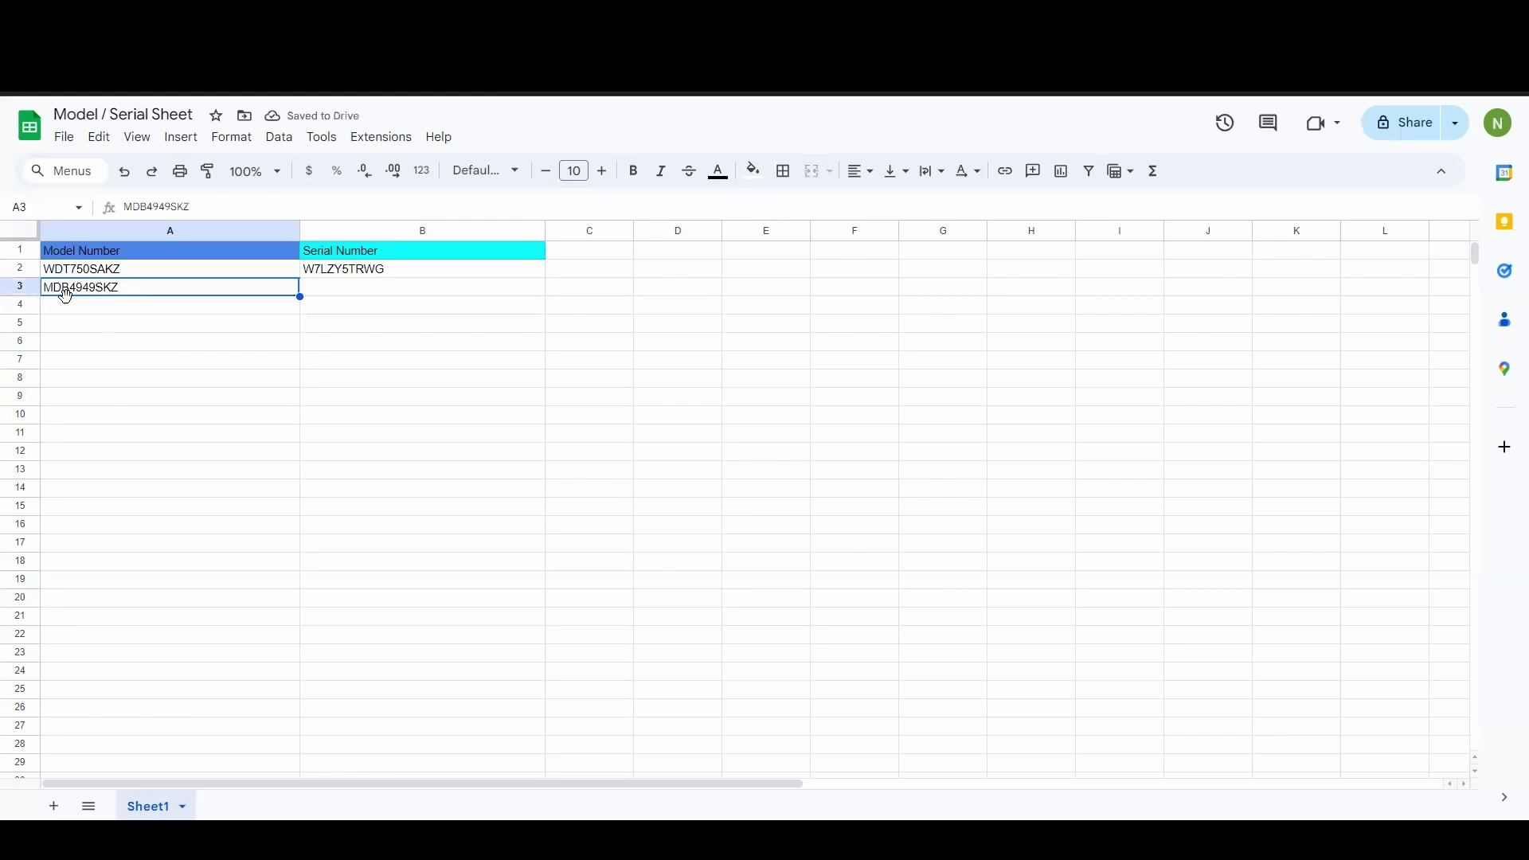
click(337, 291)
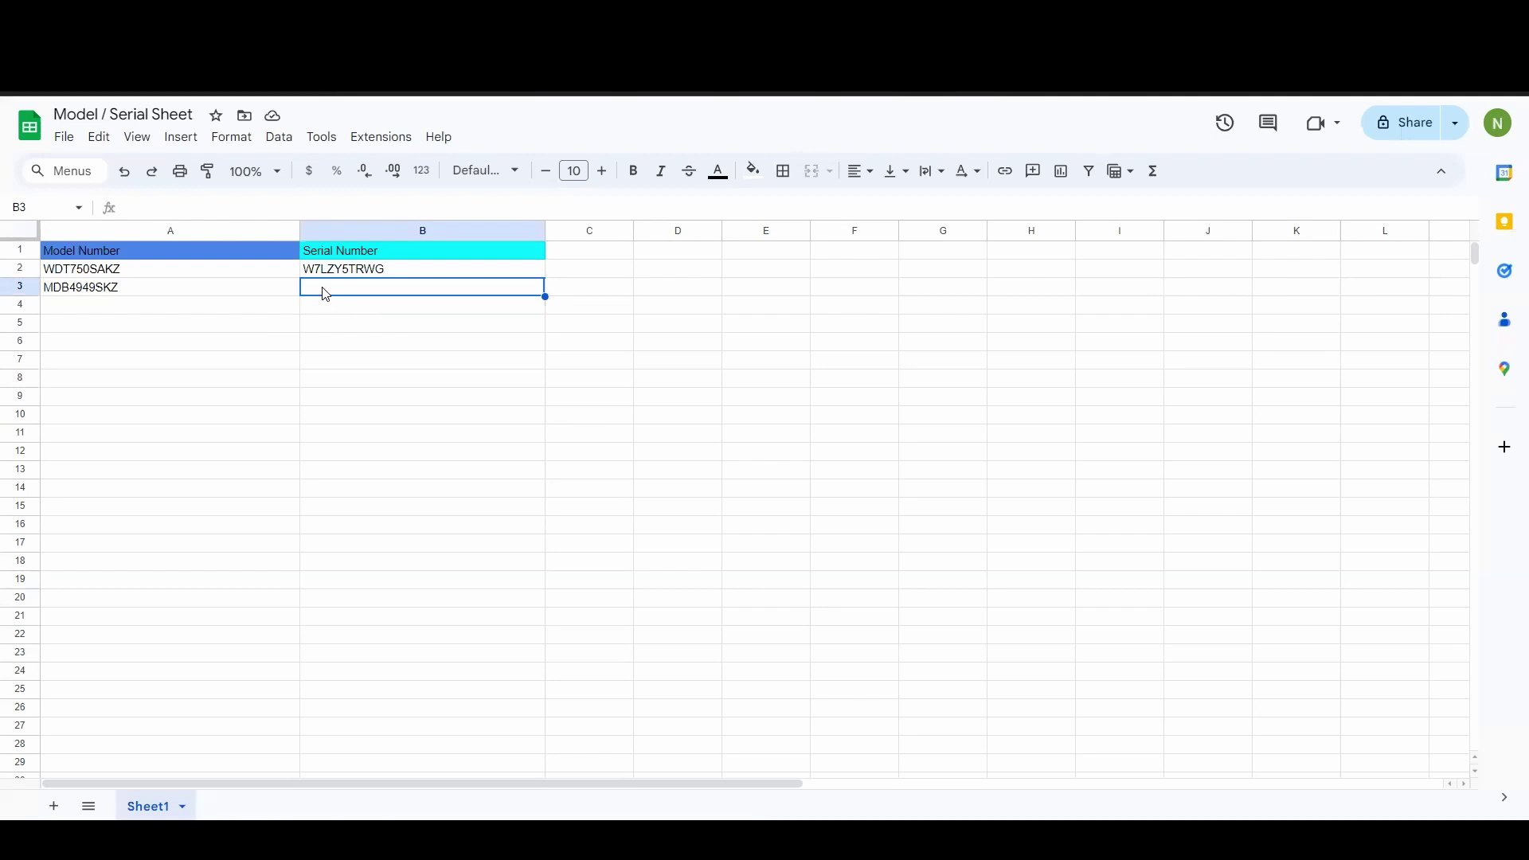
text(KF5DGS312W)
key(Return)
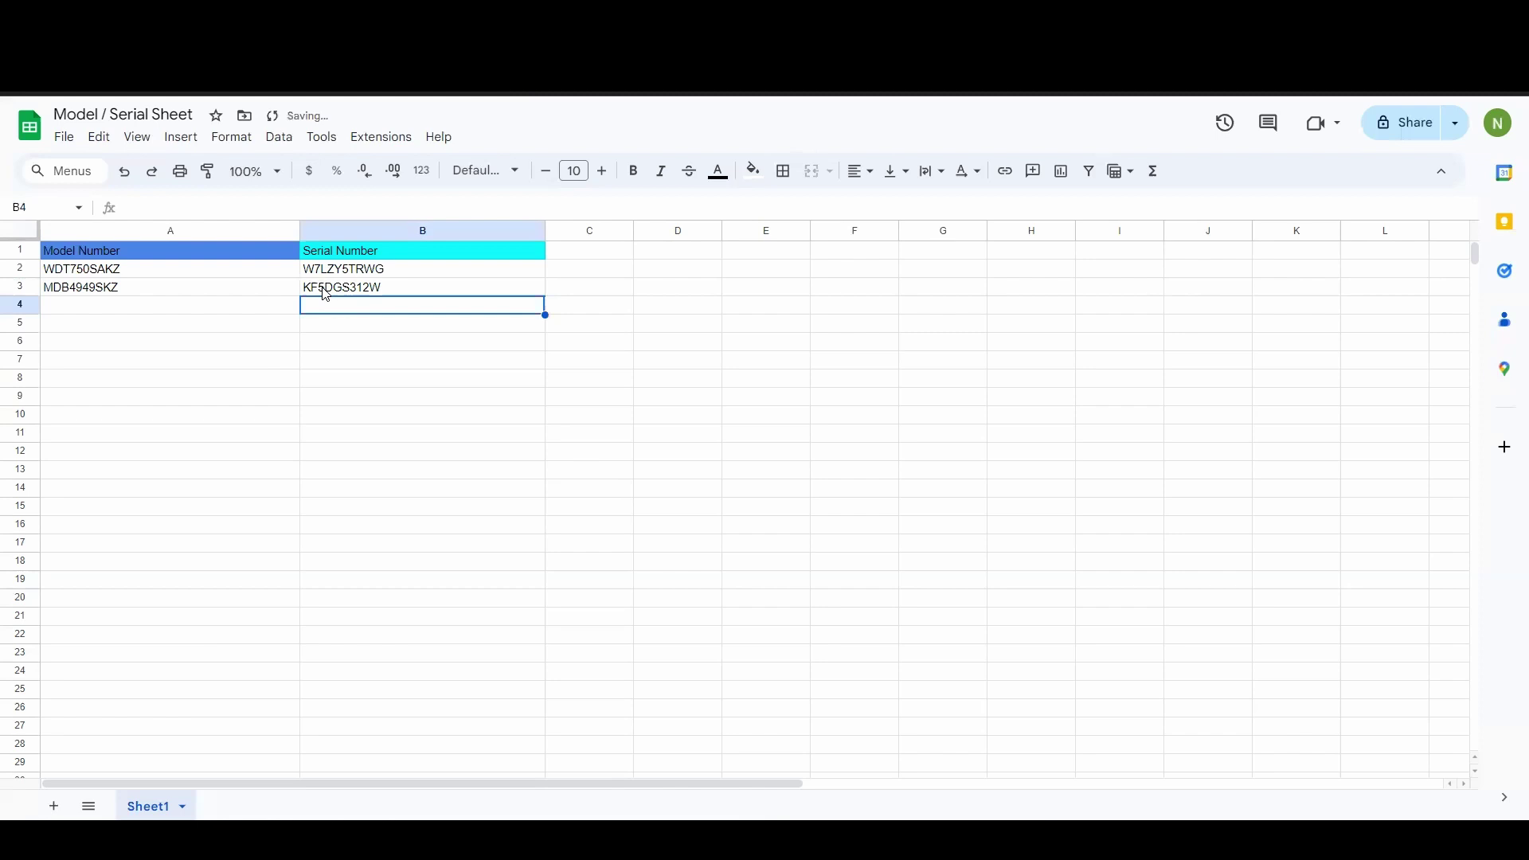
click(156, 308)
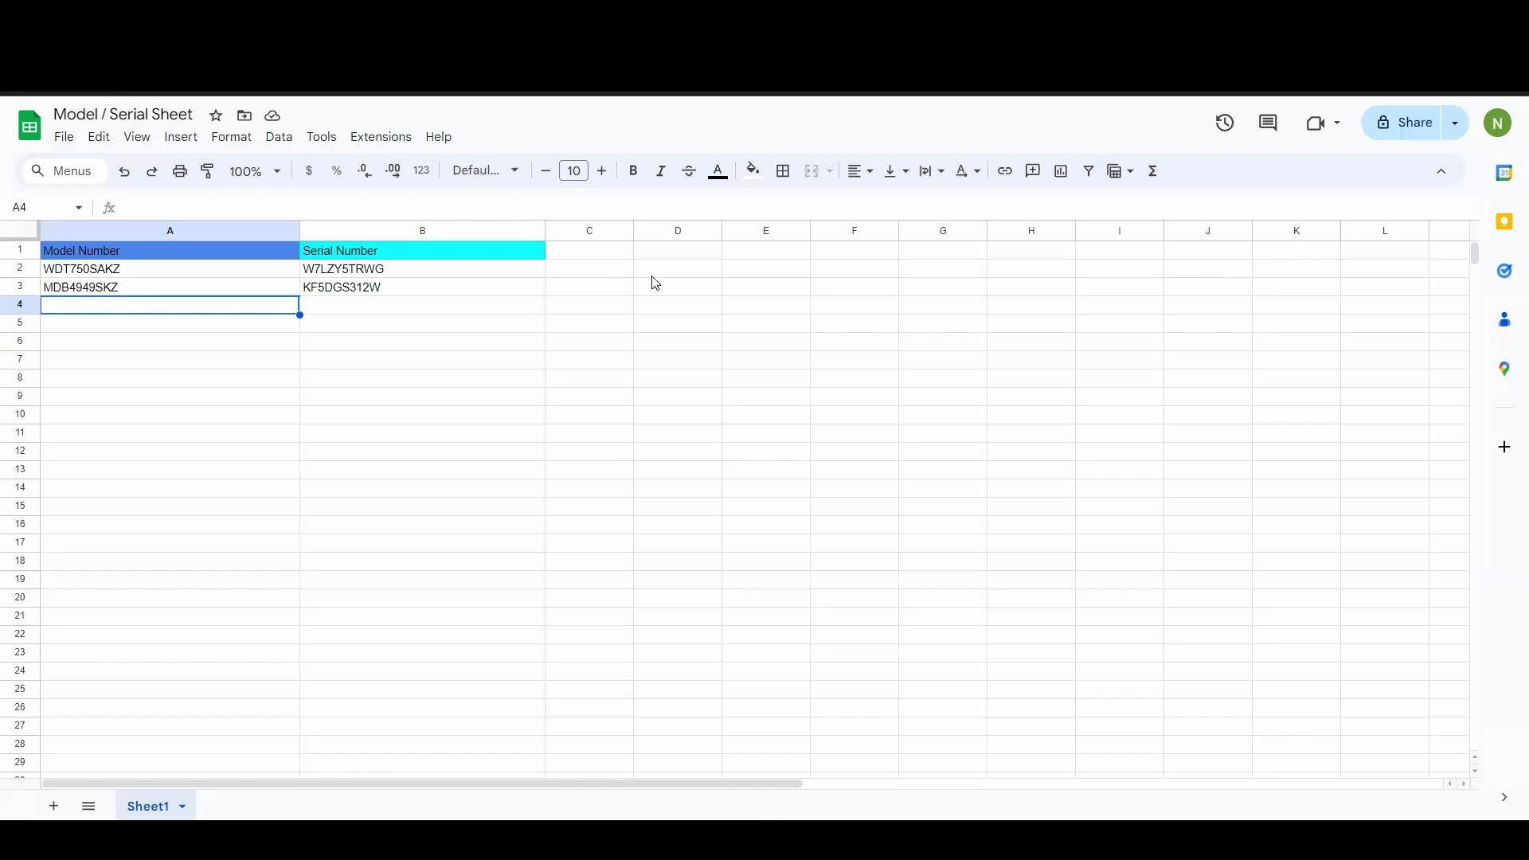
Enter KUID308HPS in A4 and WRF560SEHZ in A5.
text(KUID308HPS)
key(Return)
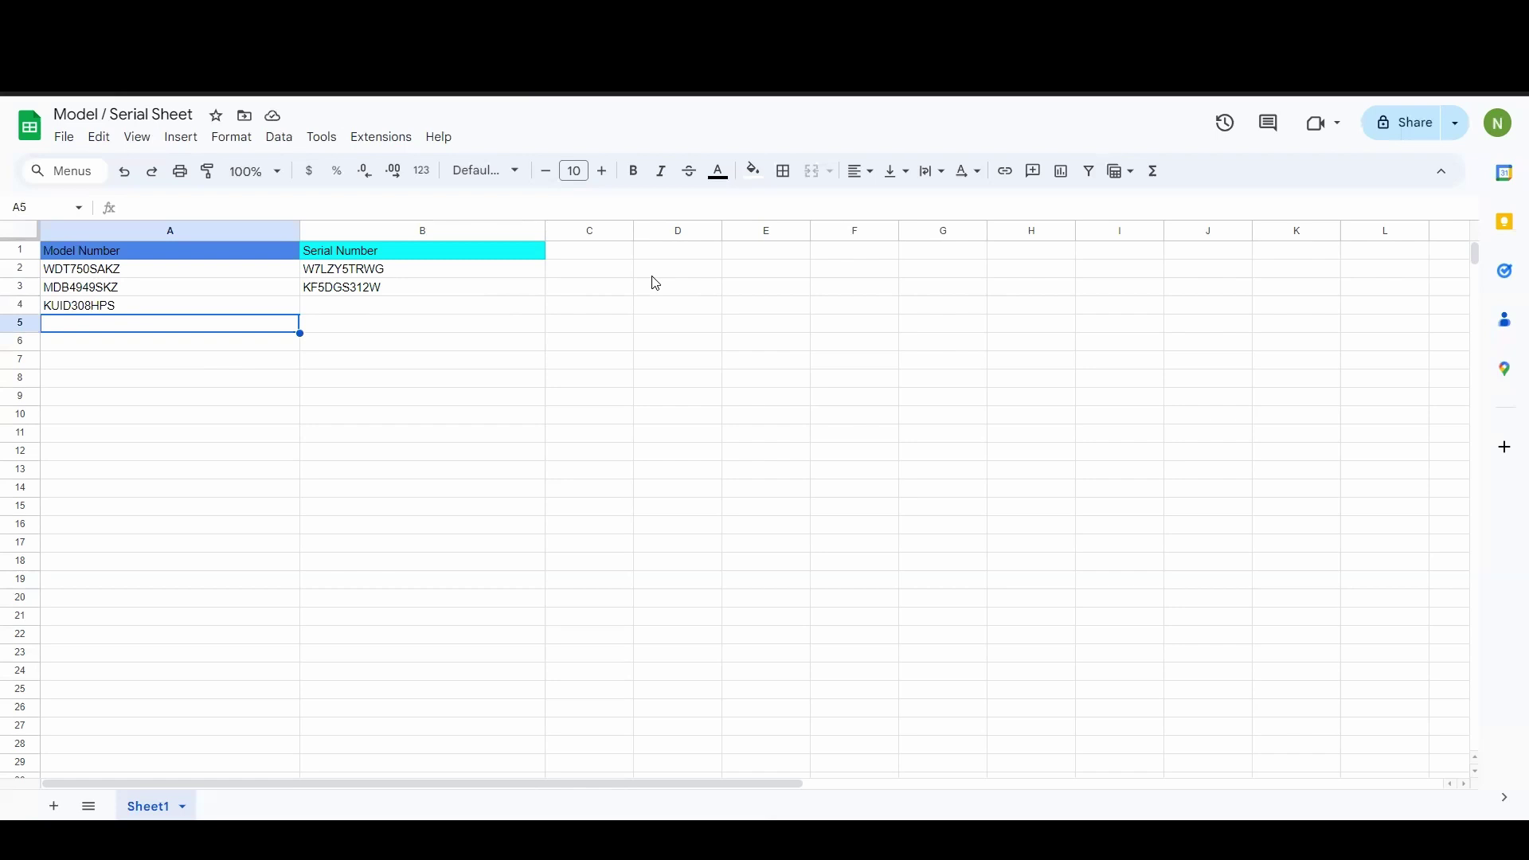
text(WRF560SEHZ)
key(Return)
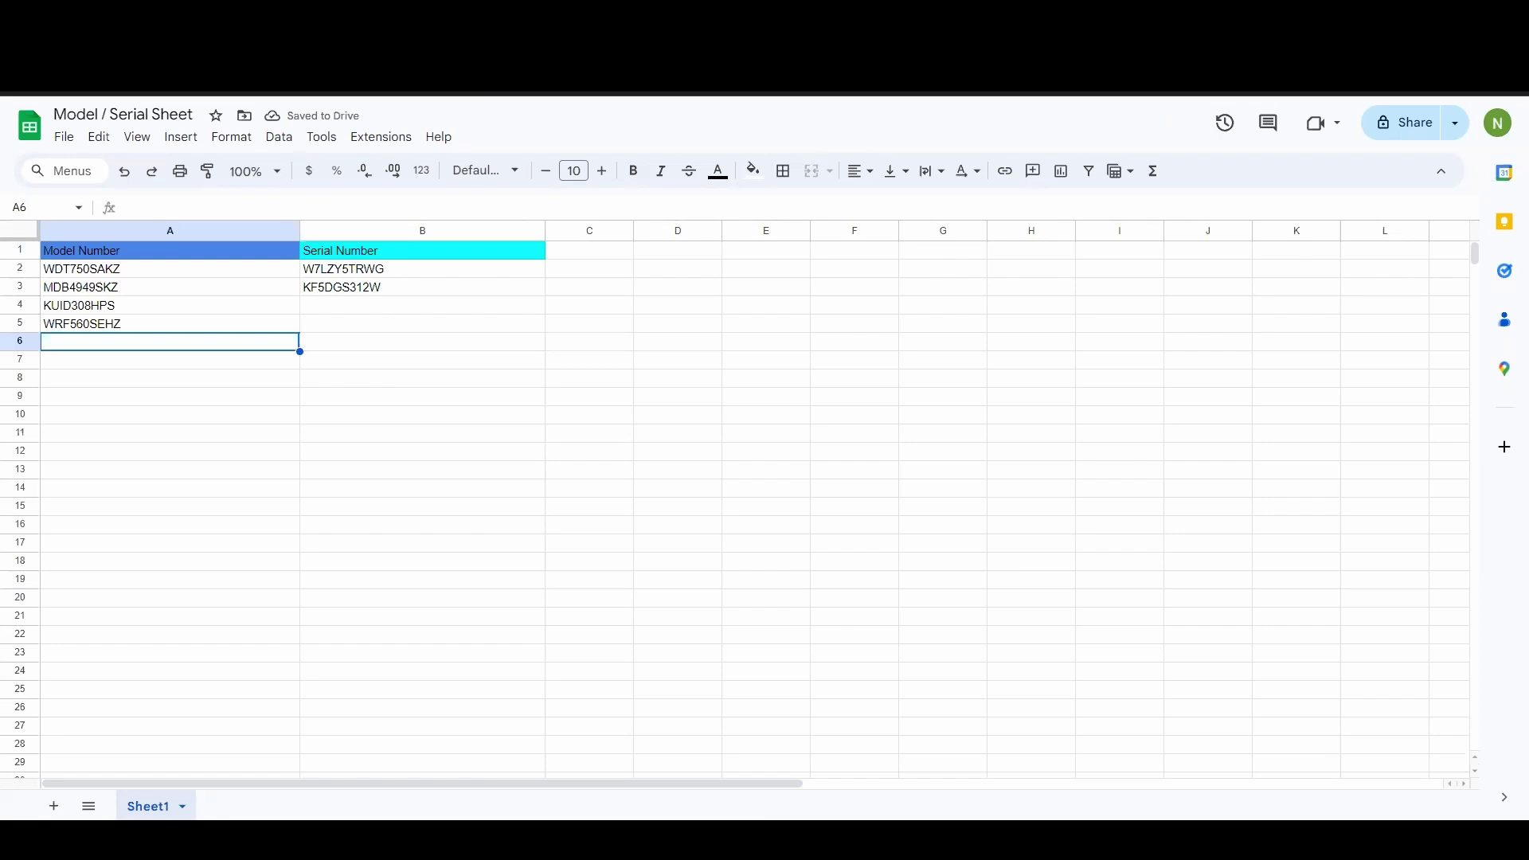
Enter WGG745S0FS in A6 and MVW6230RHW in A7.
double_click(70, 348)
click(70, 348)
text(WGG745S0FS)
key(Return)
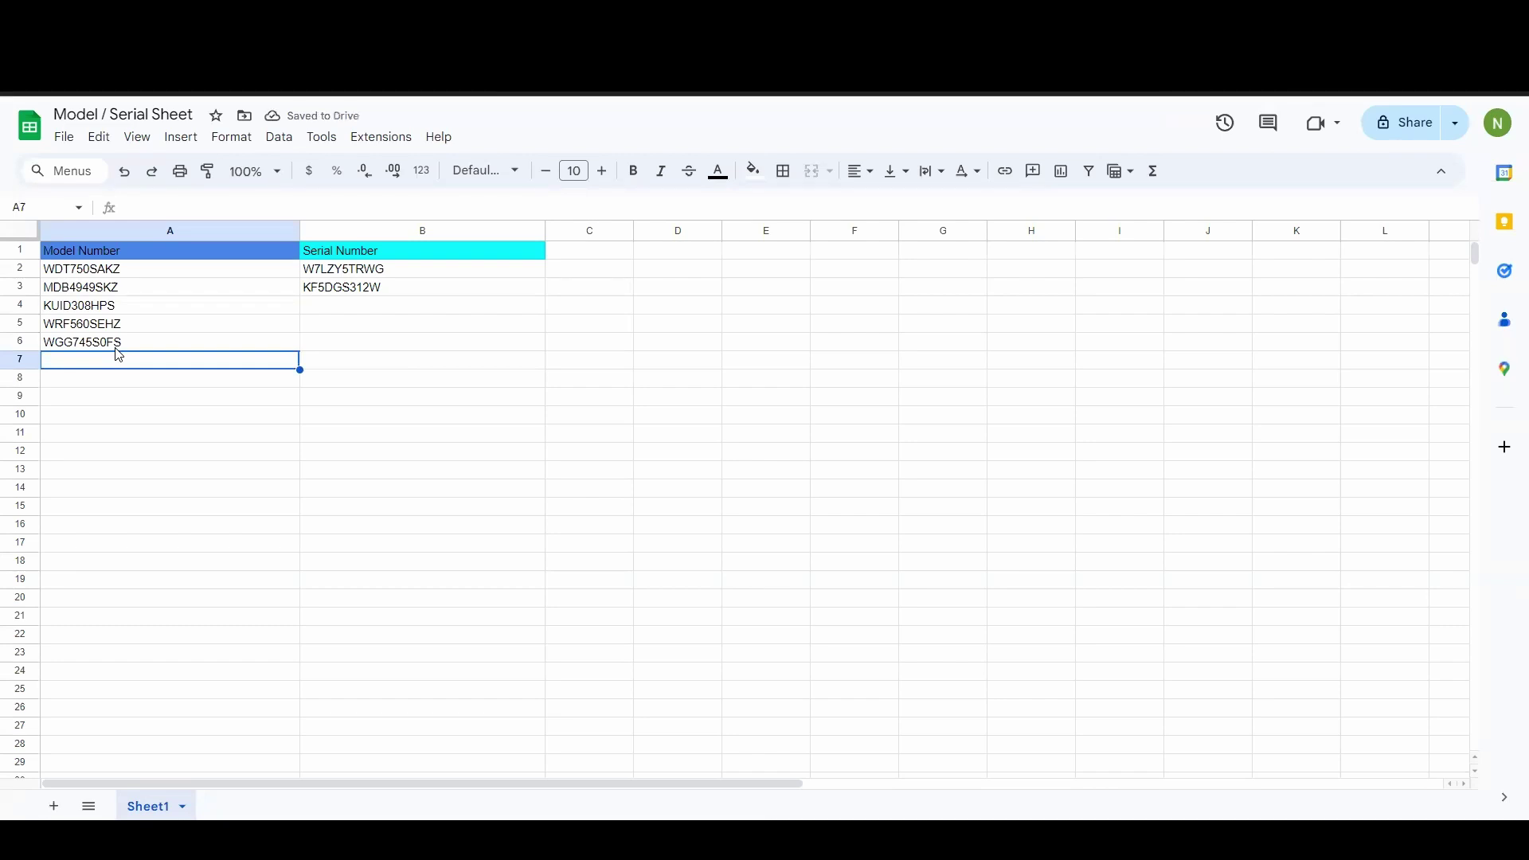
text(MVW6230RHW)
key(Return)
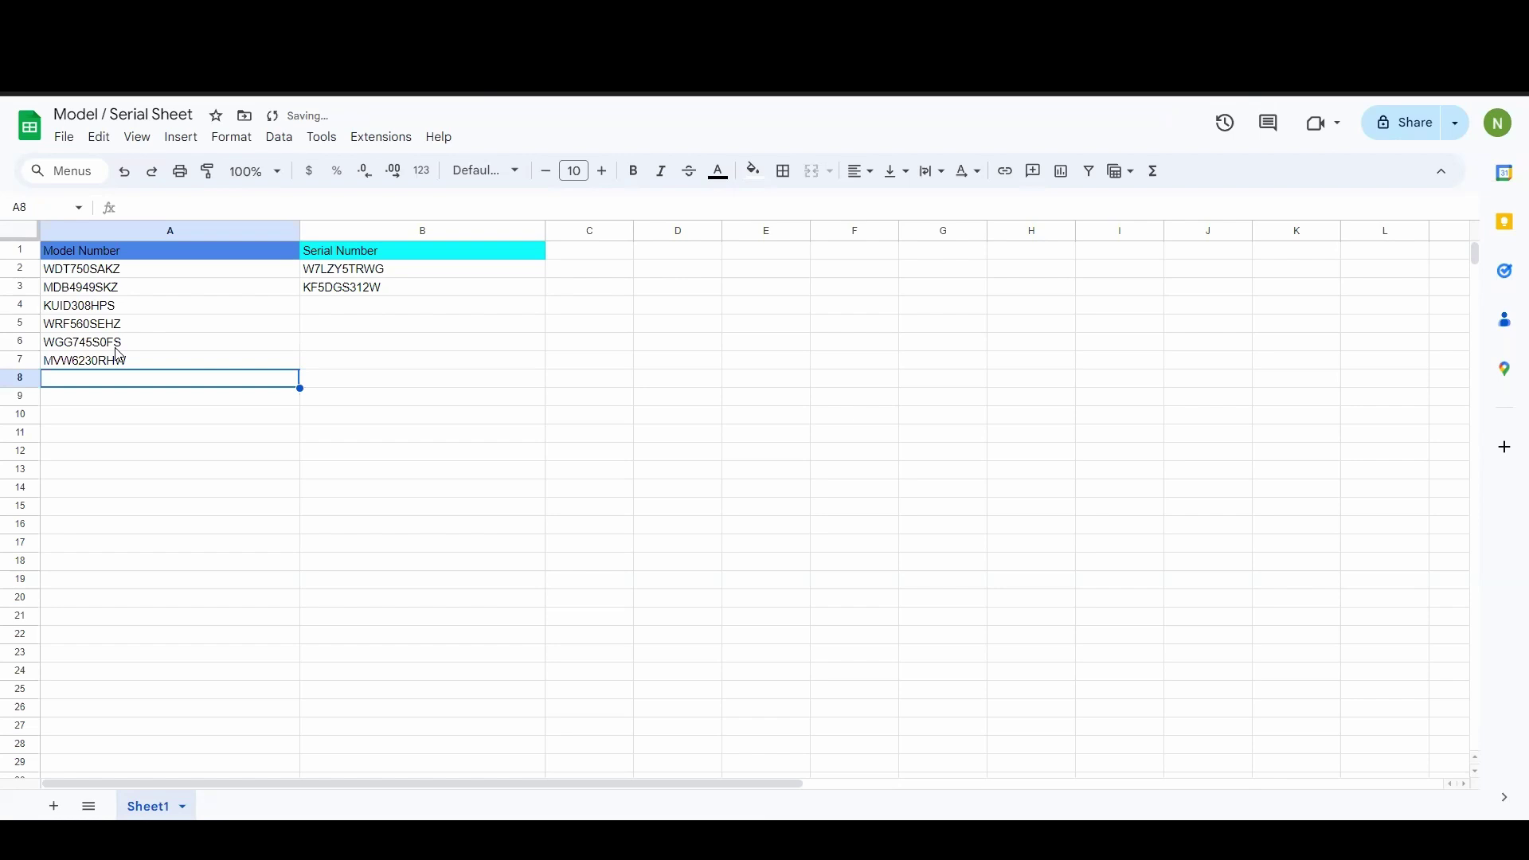
Review models A3–A7, then enter serial 8815KMN8Z2 in B4 beside KUID308HPS.
drag(127, 287, 132, 363)
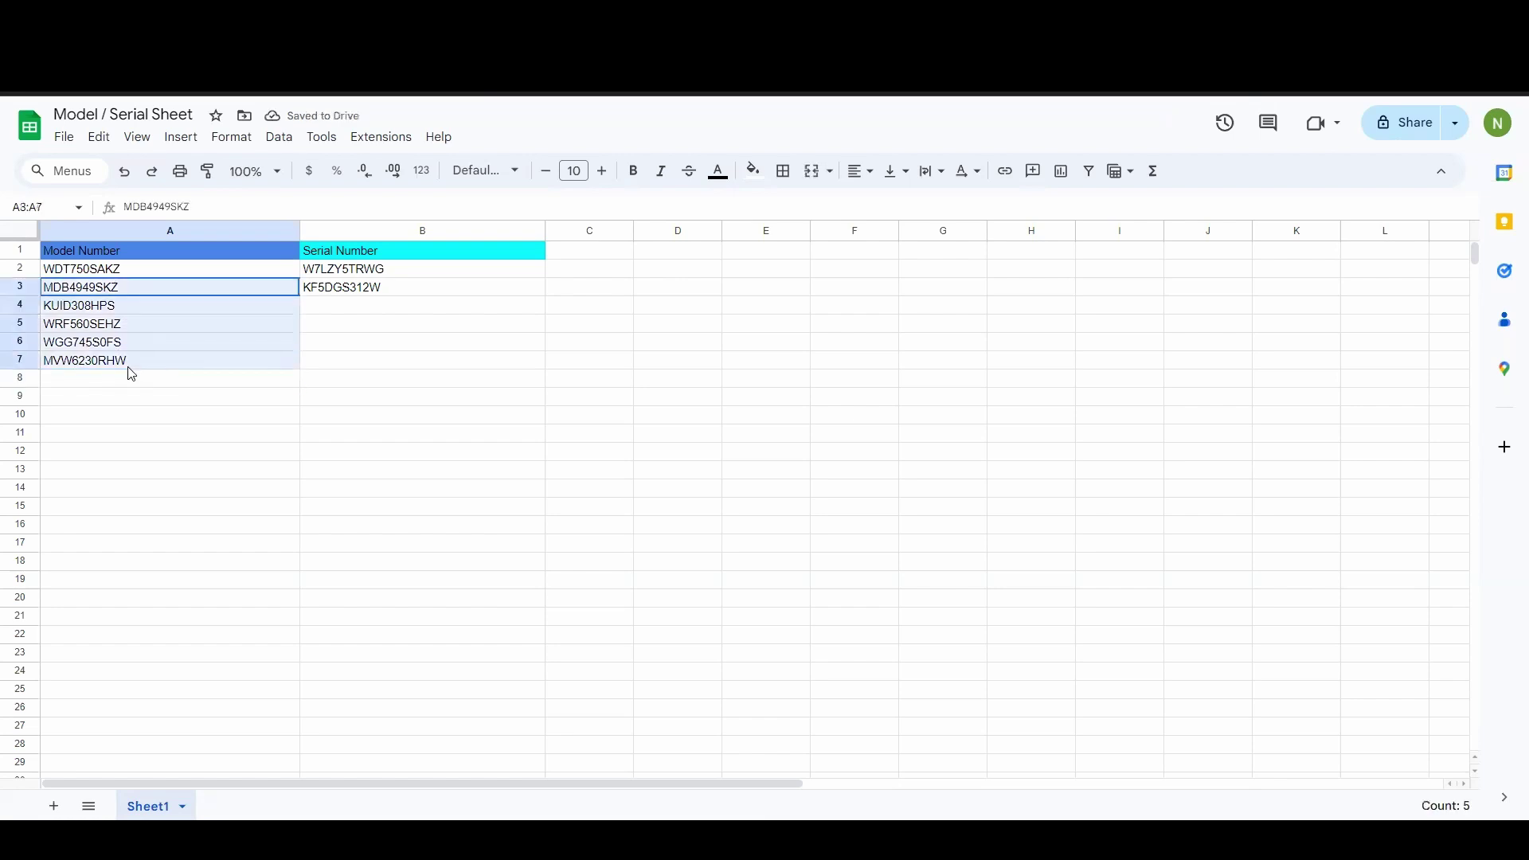
click(310, 305)
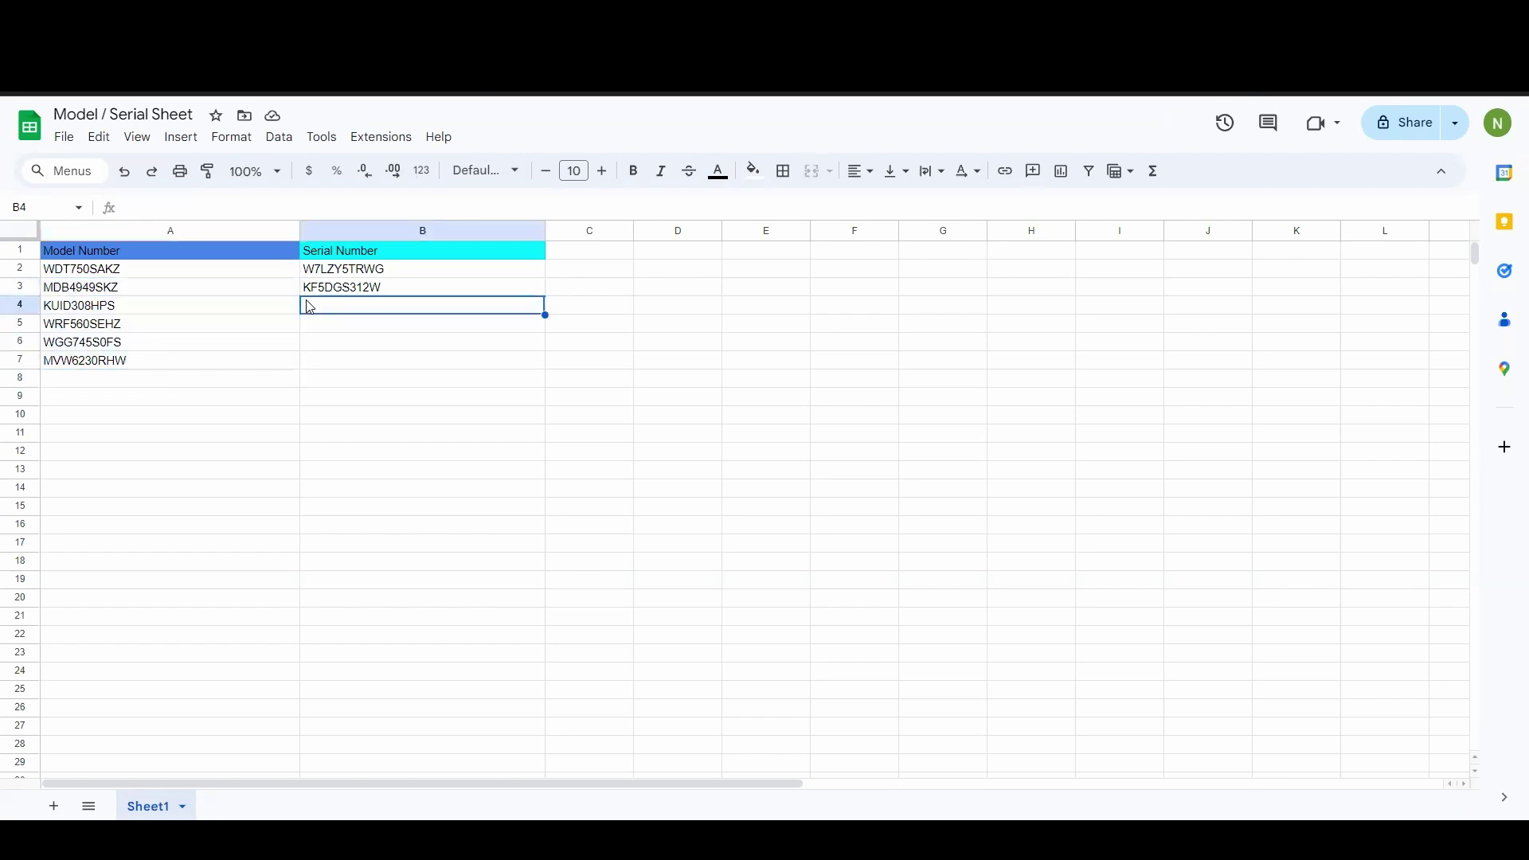
click(181, 312)
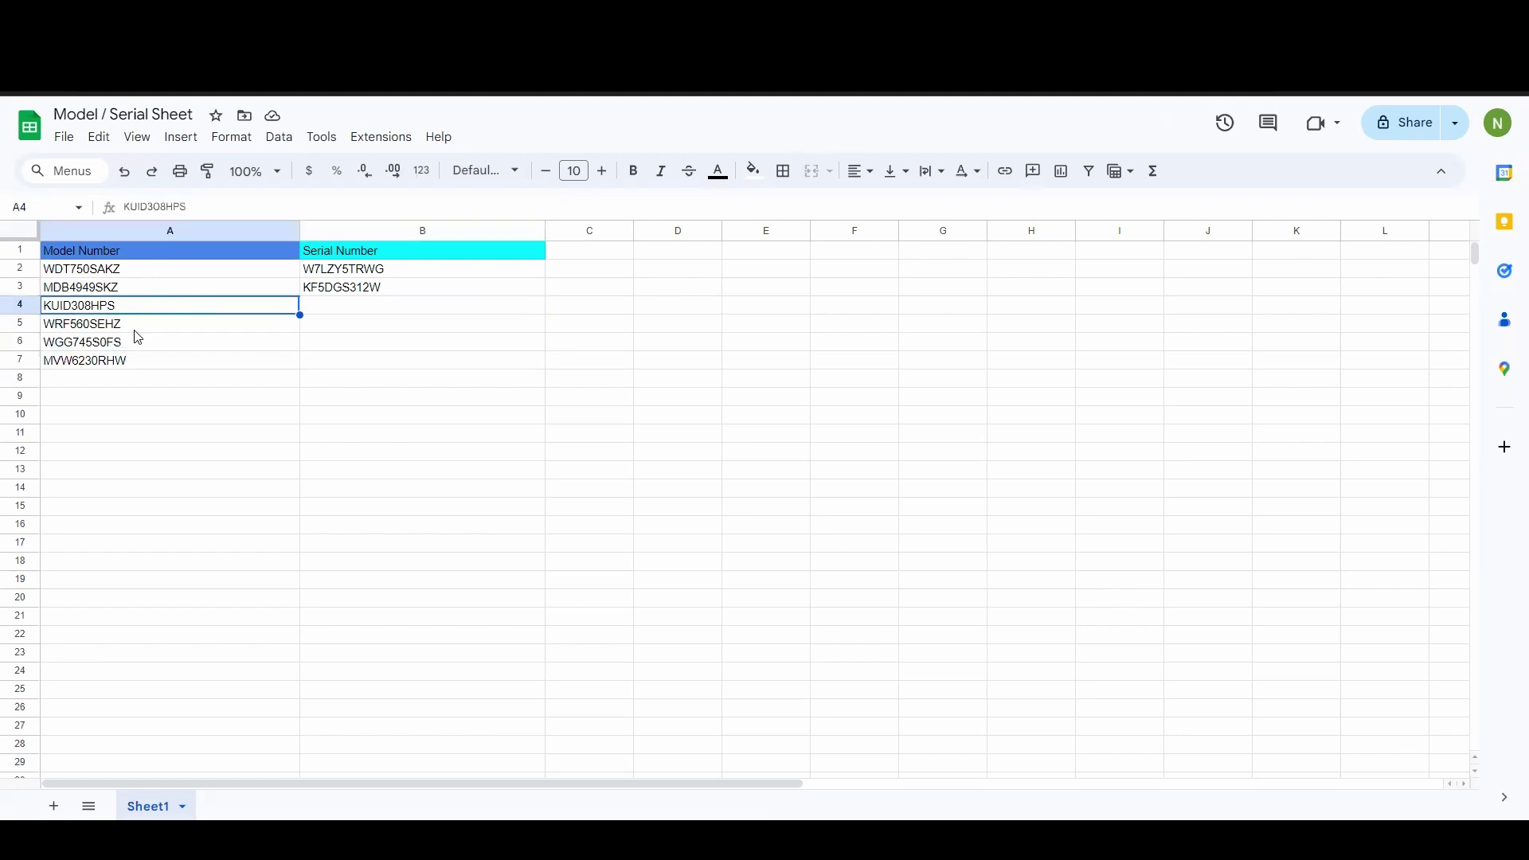
click(156, 326)
click(157, 363)
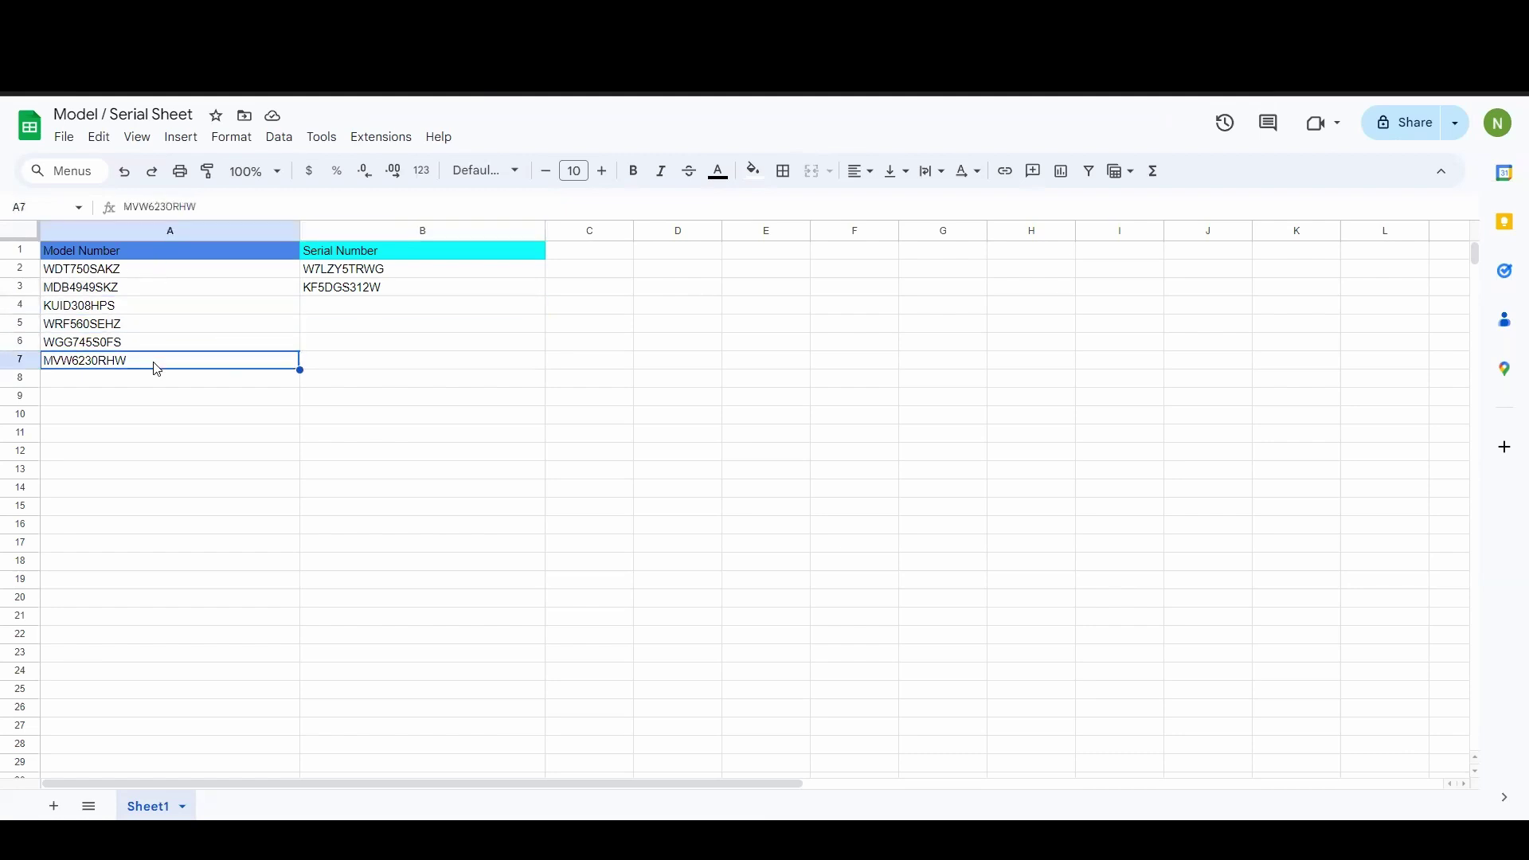
click(333, 309)
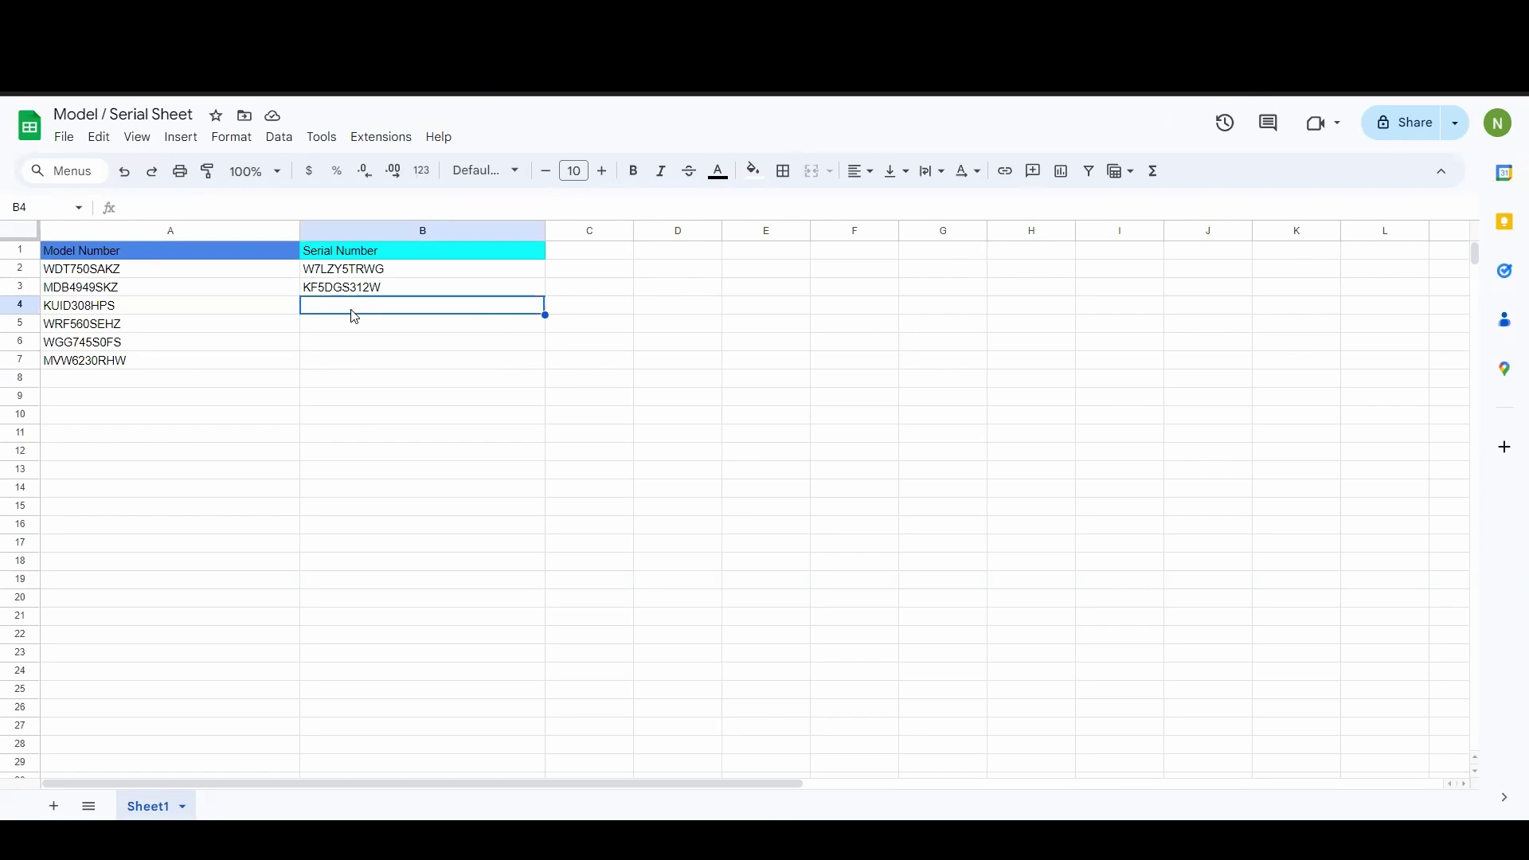
text(8815KMN8Z2)
key(Return)
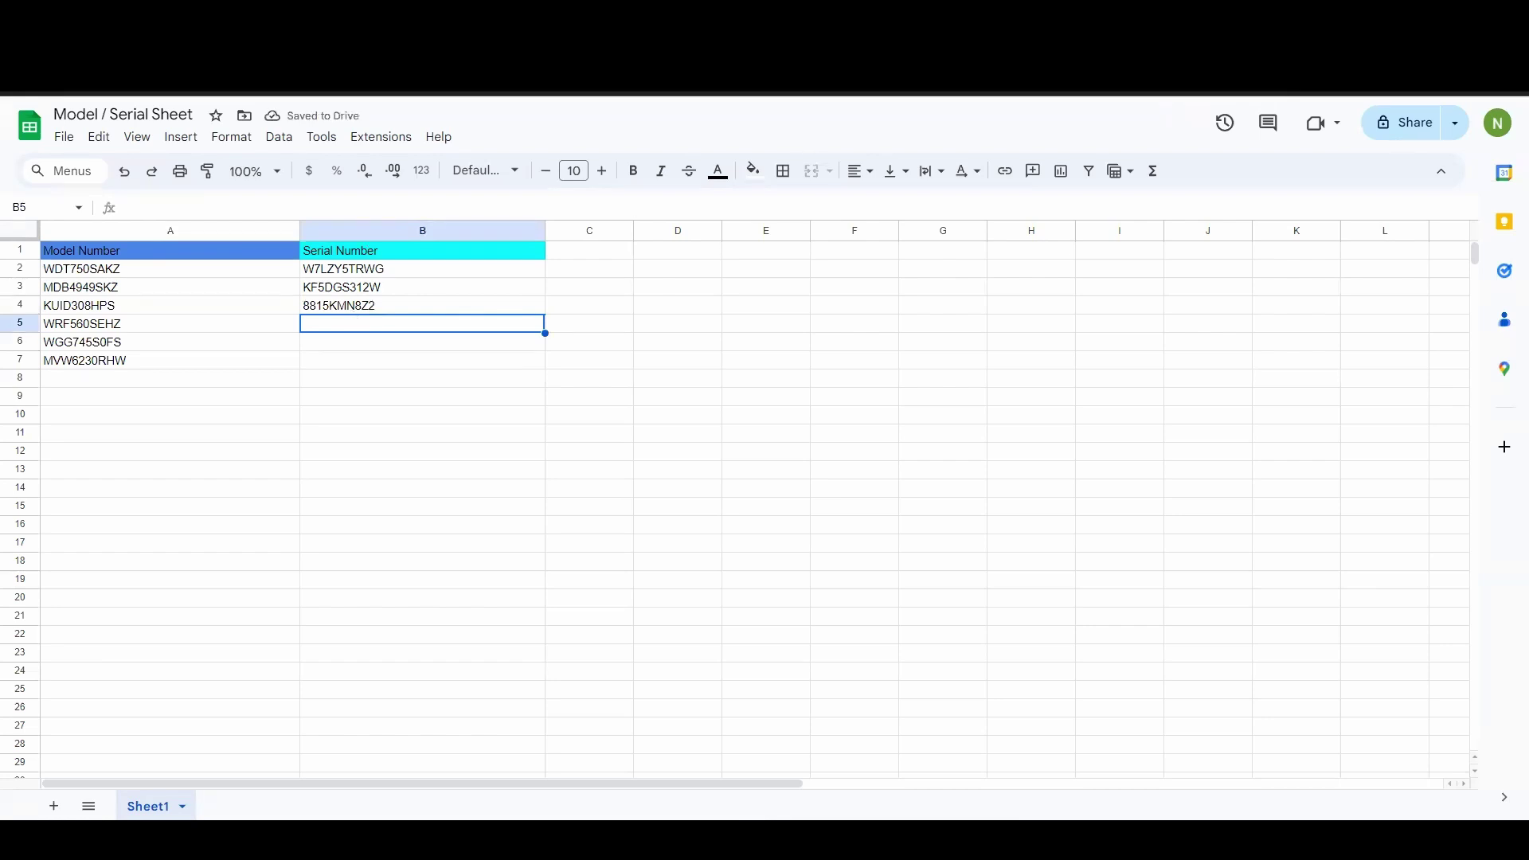
Enter serial 2CXRZ2MUH8 in B5 beside WRF560SEHZ.
click(478, 360)
click(352, 329)
text(2CXRZ2MUH8)
key(Return)
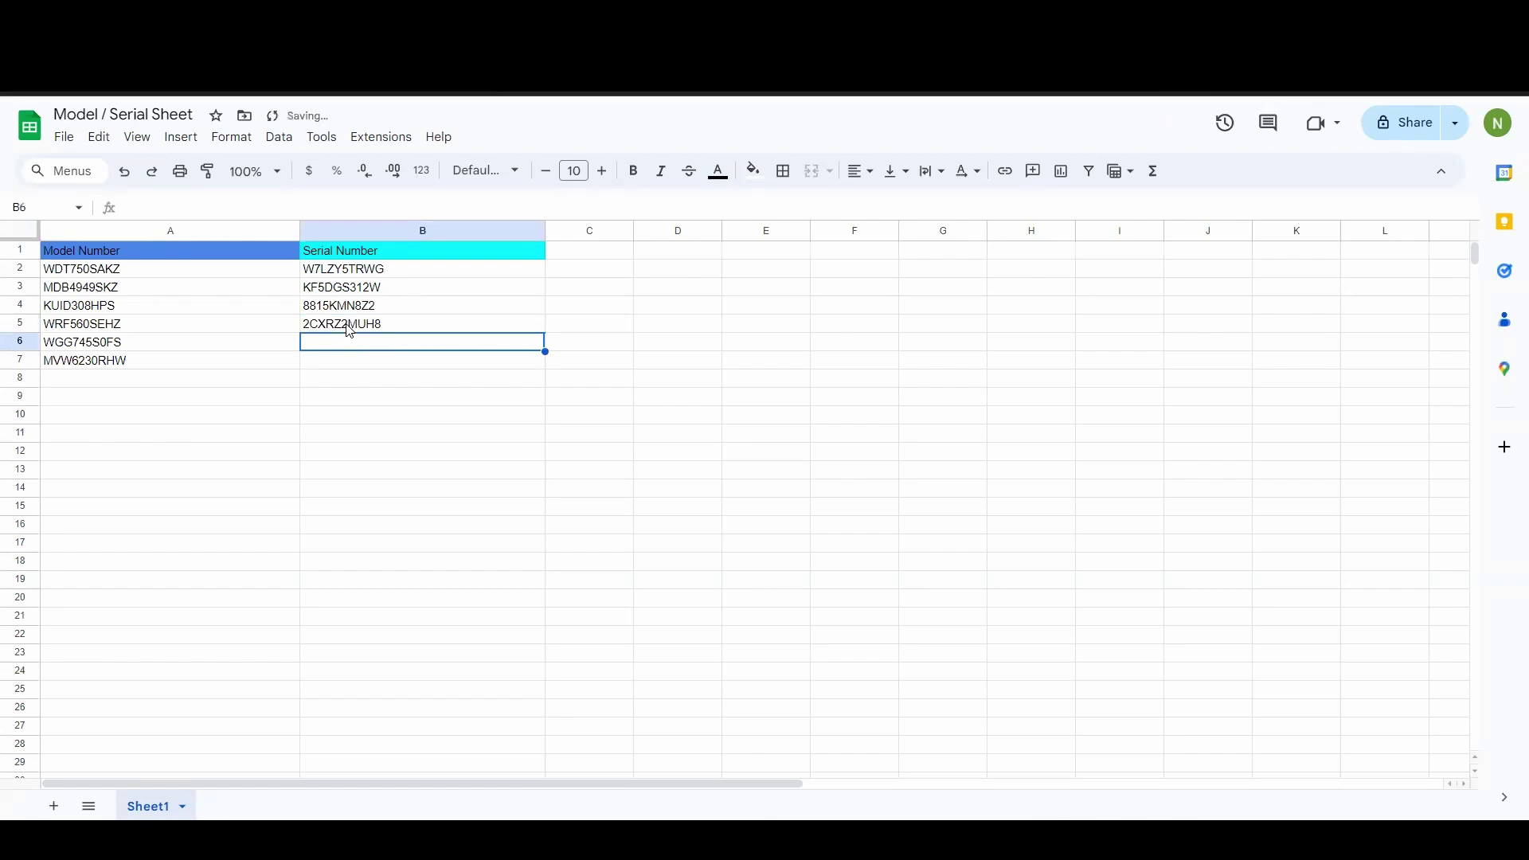
Copy model MVW6230RHW from A7 into A8.
click(126, 360)
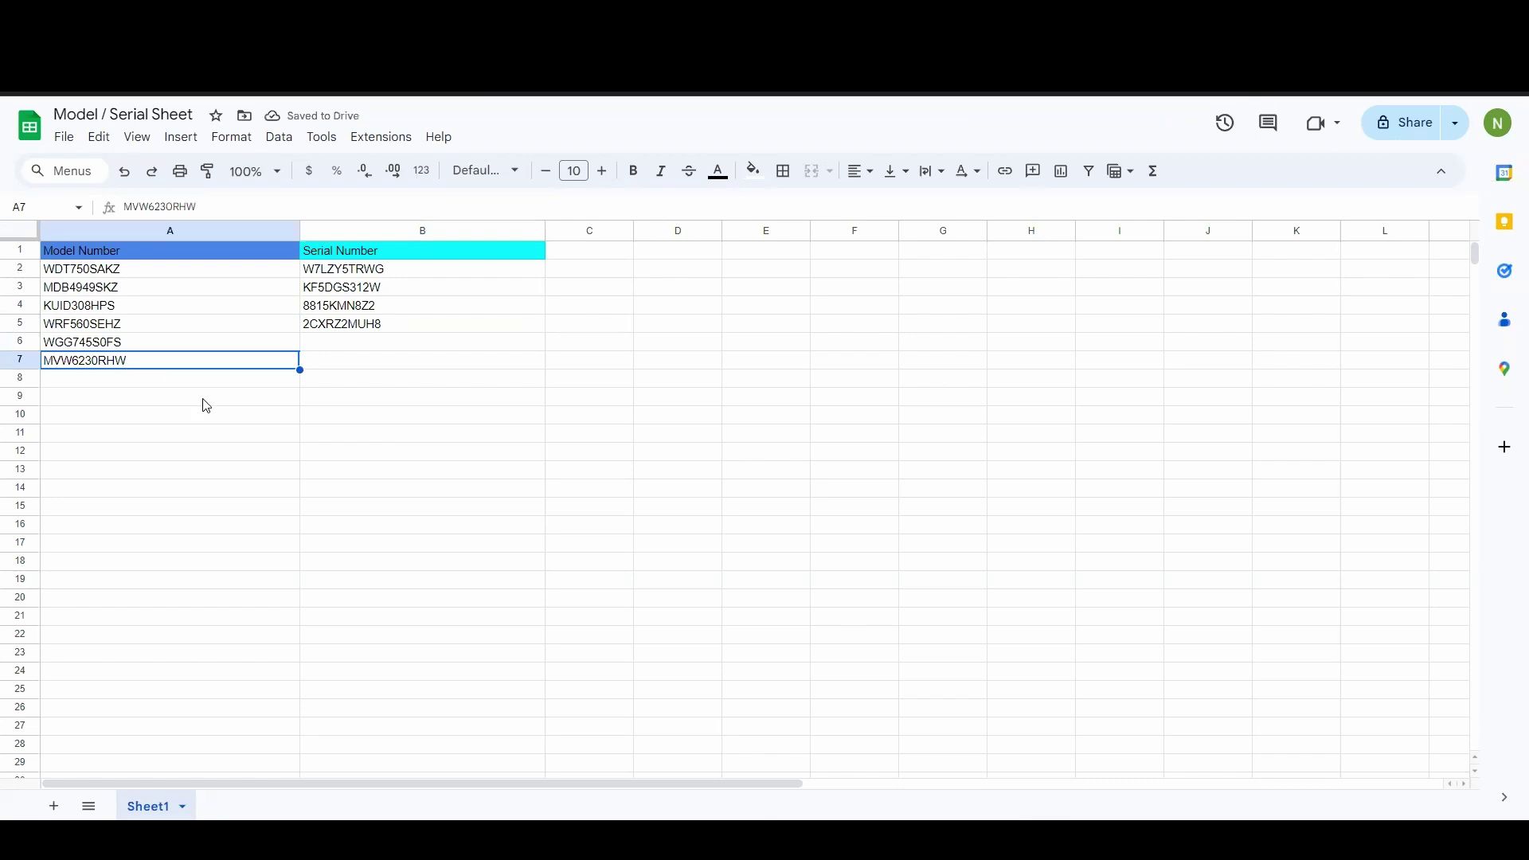
key(ctrl+c)
click(182, 379)
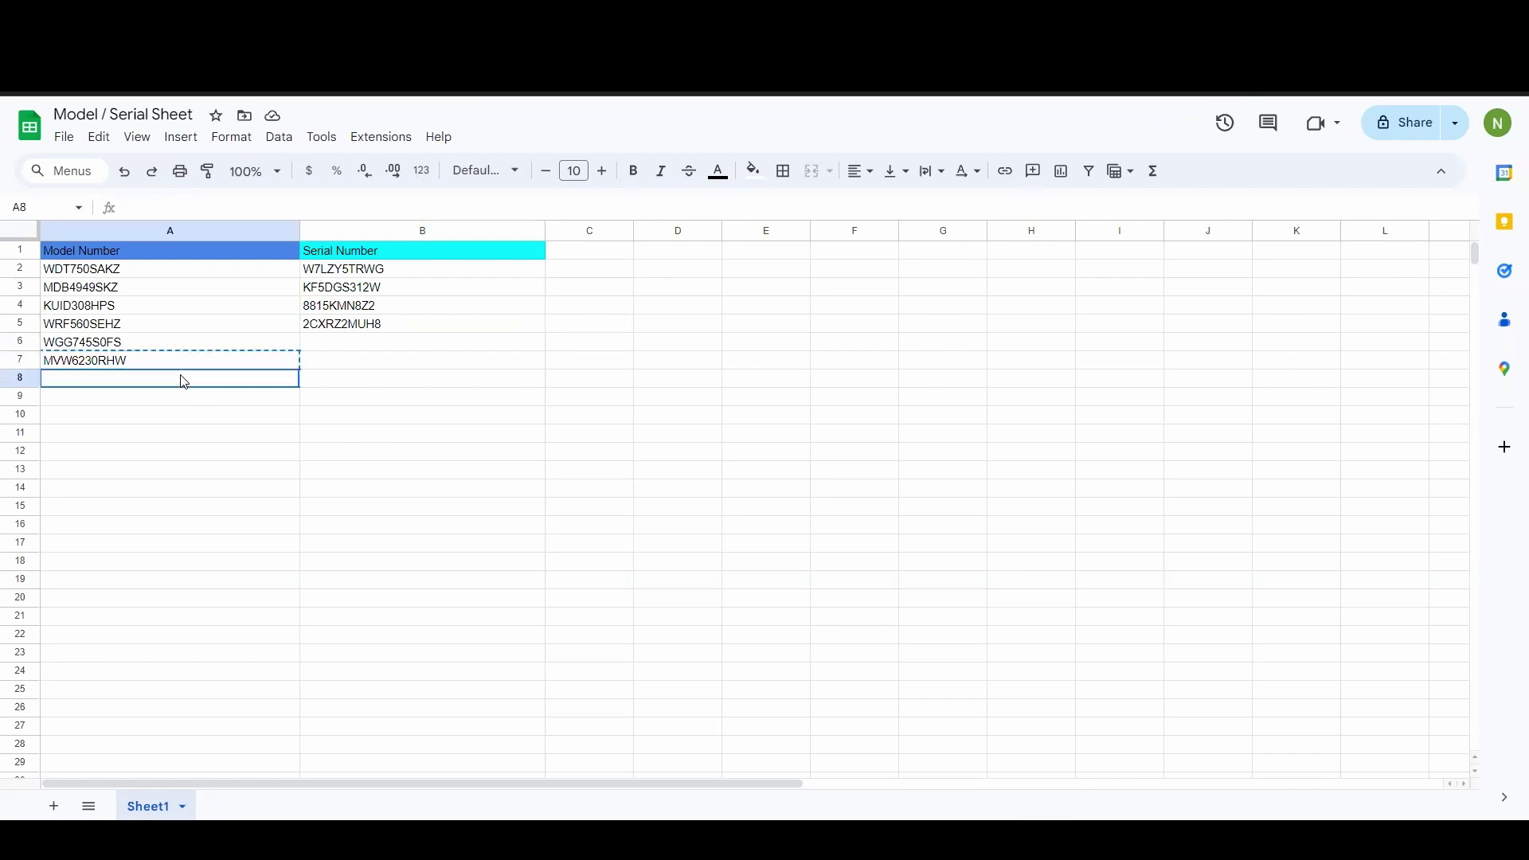
key(ctrl+v)
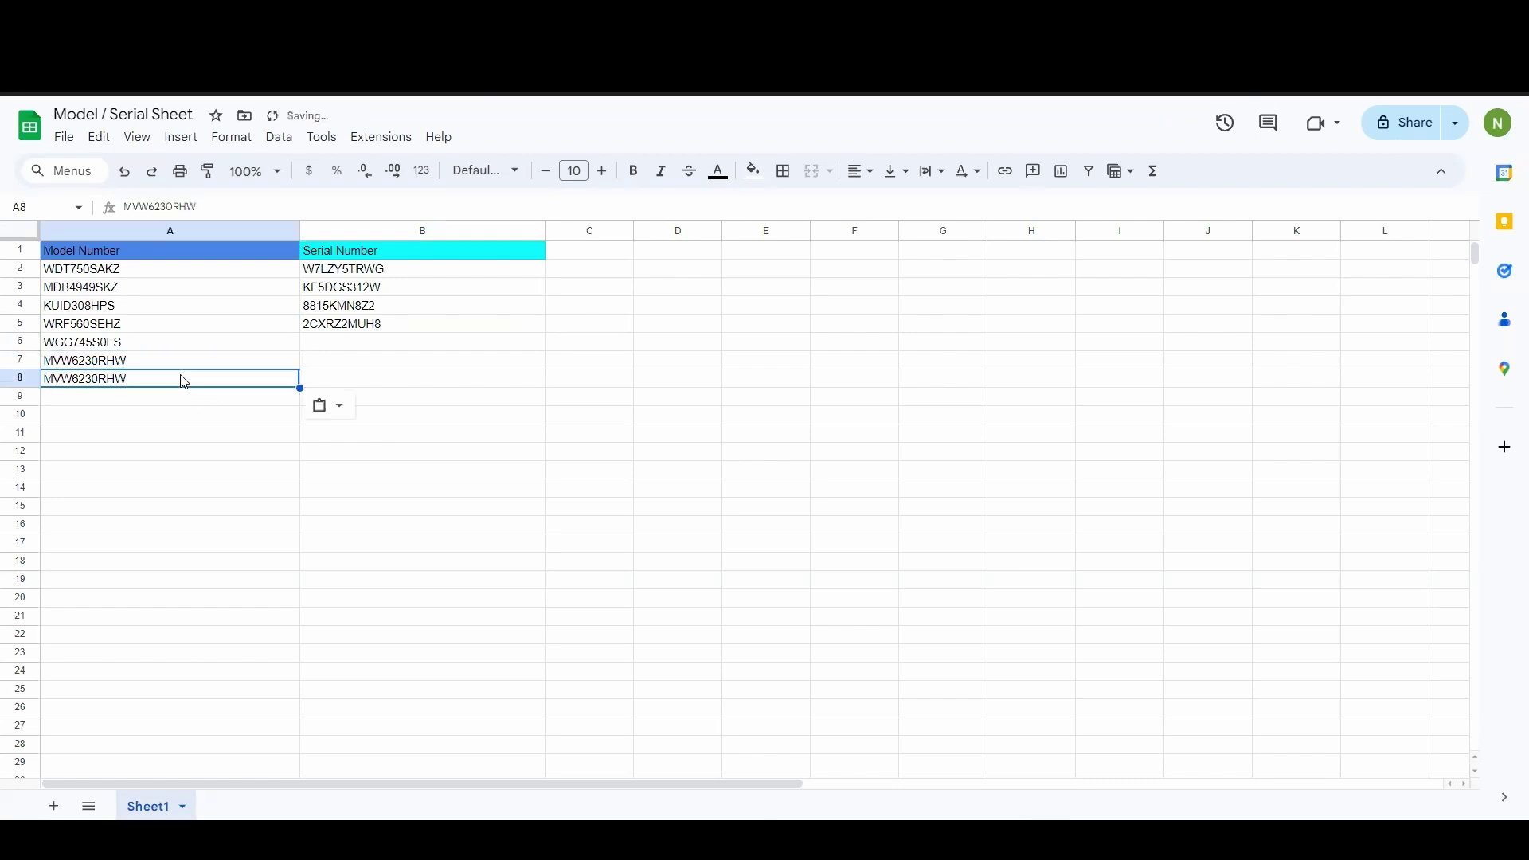
click(172, 363)
click(165, 386)
click(327, 363)
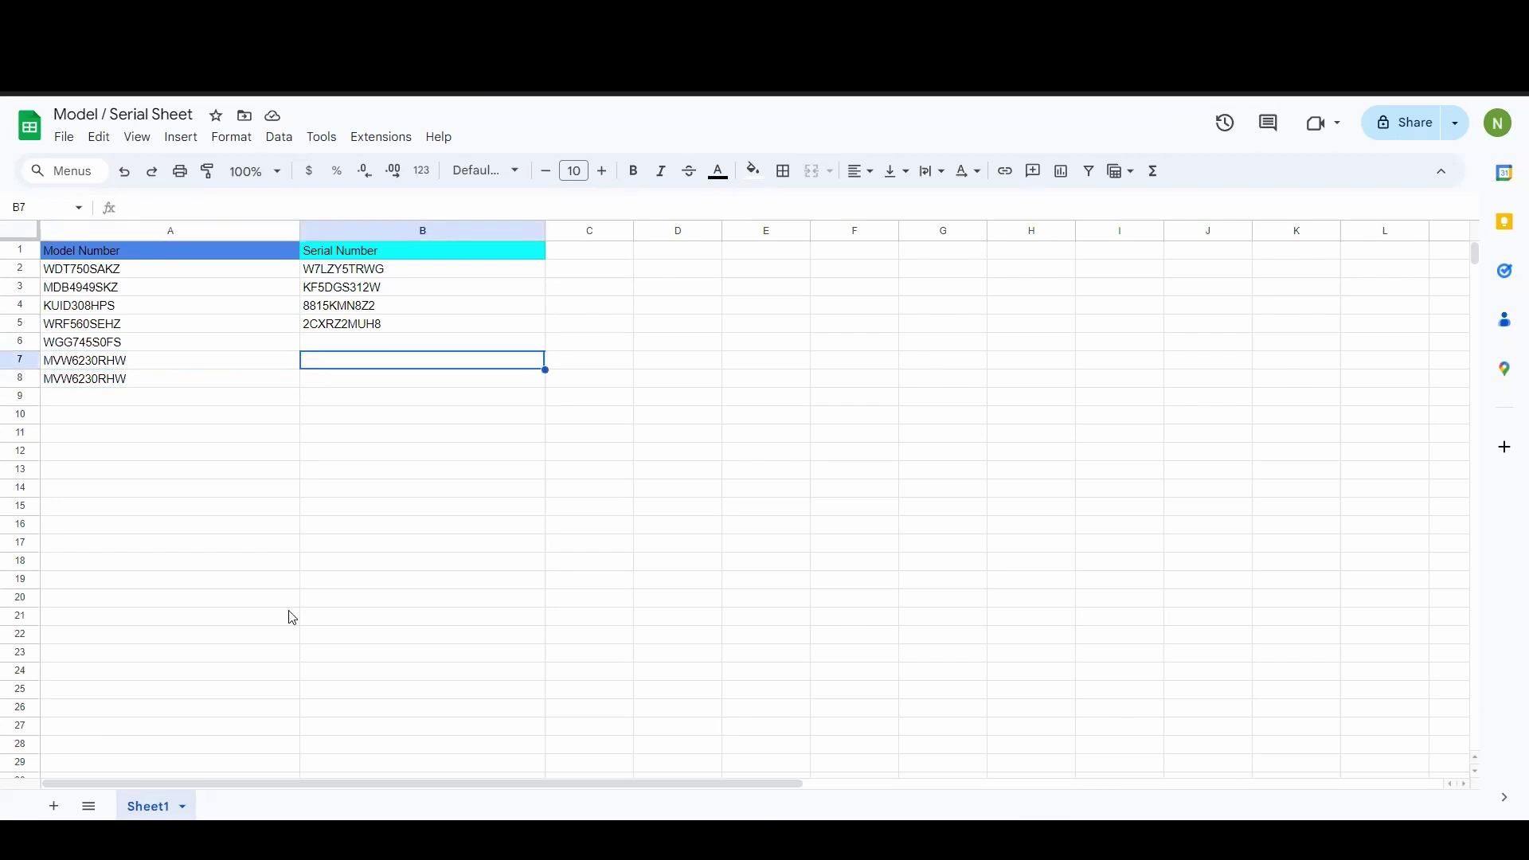
click(393, 396)
click(386, 365)
text(MT0PSHLJ9F)
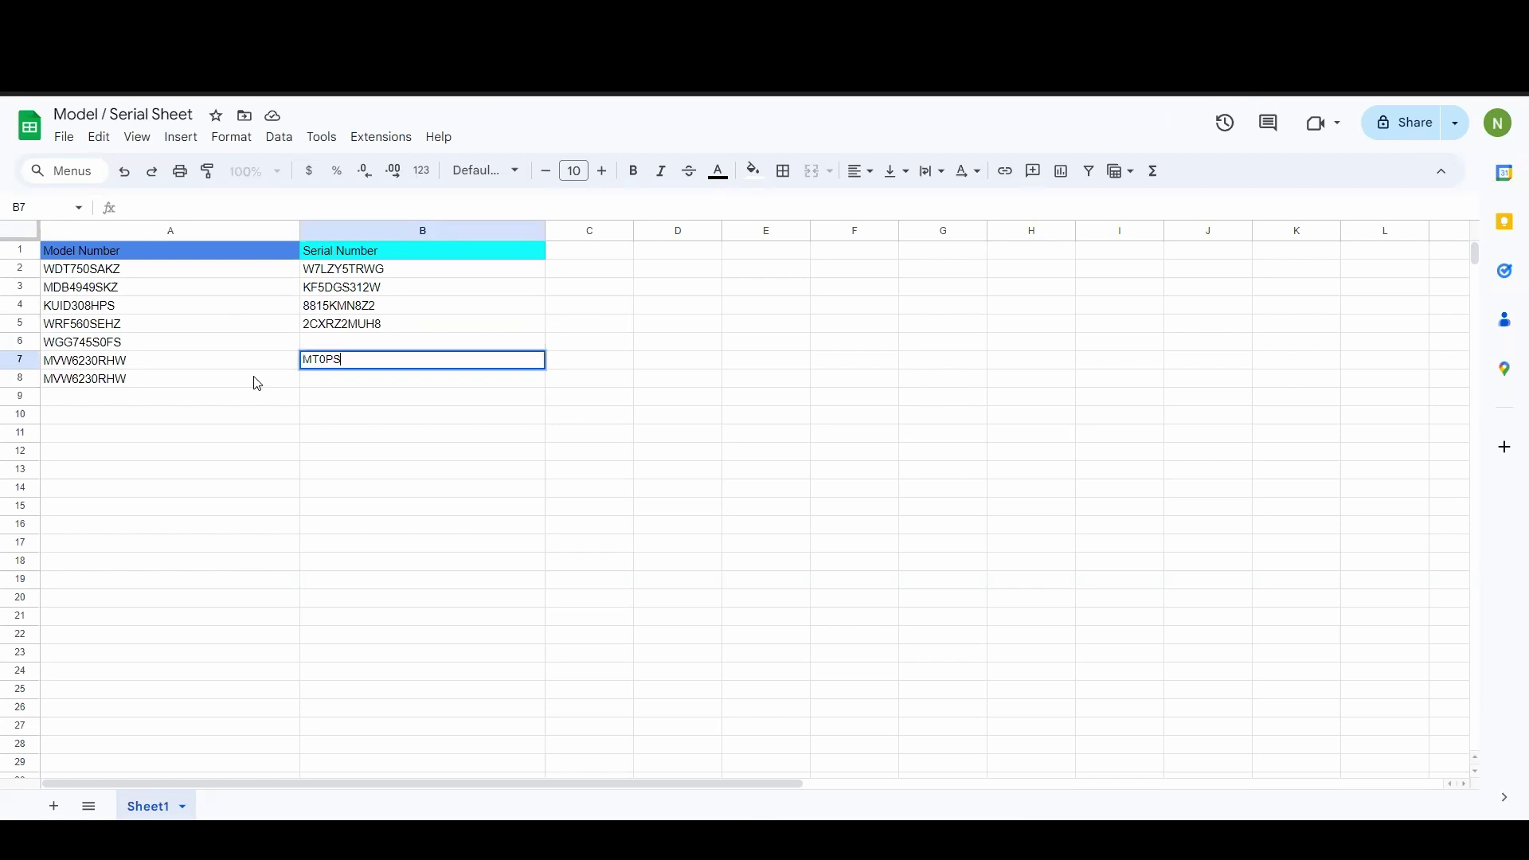
key(Return)
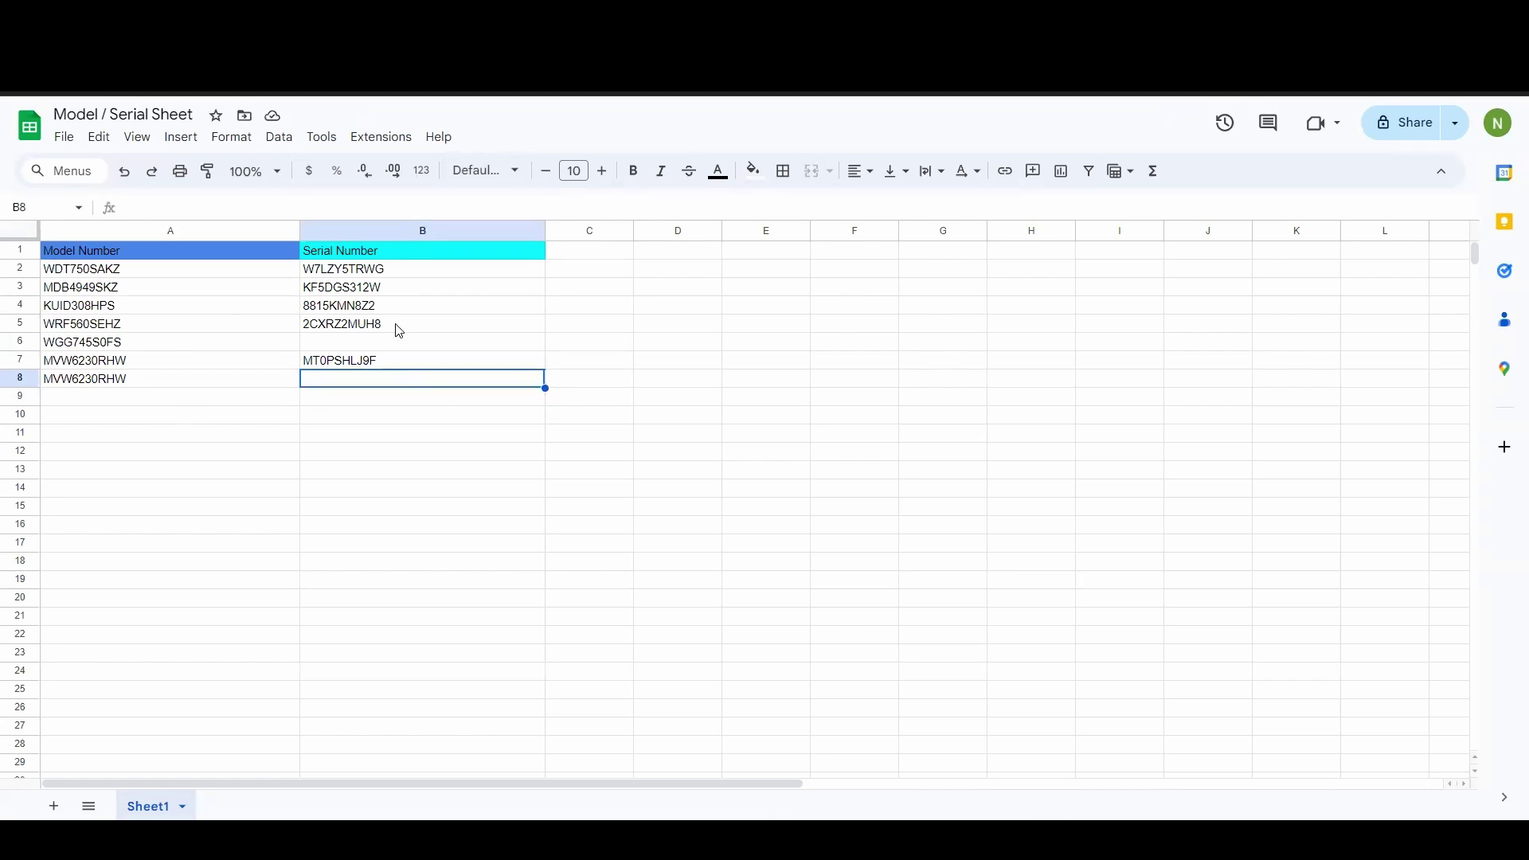
text(YYAFBYFRQM)
key(Return)
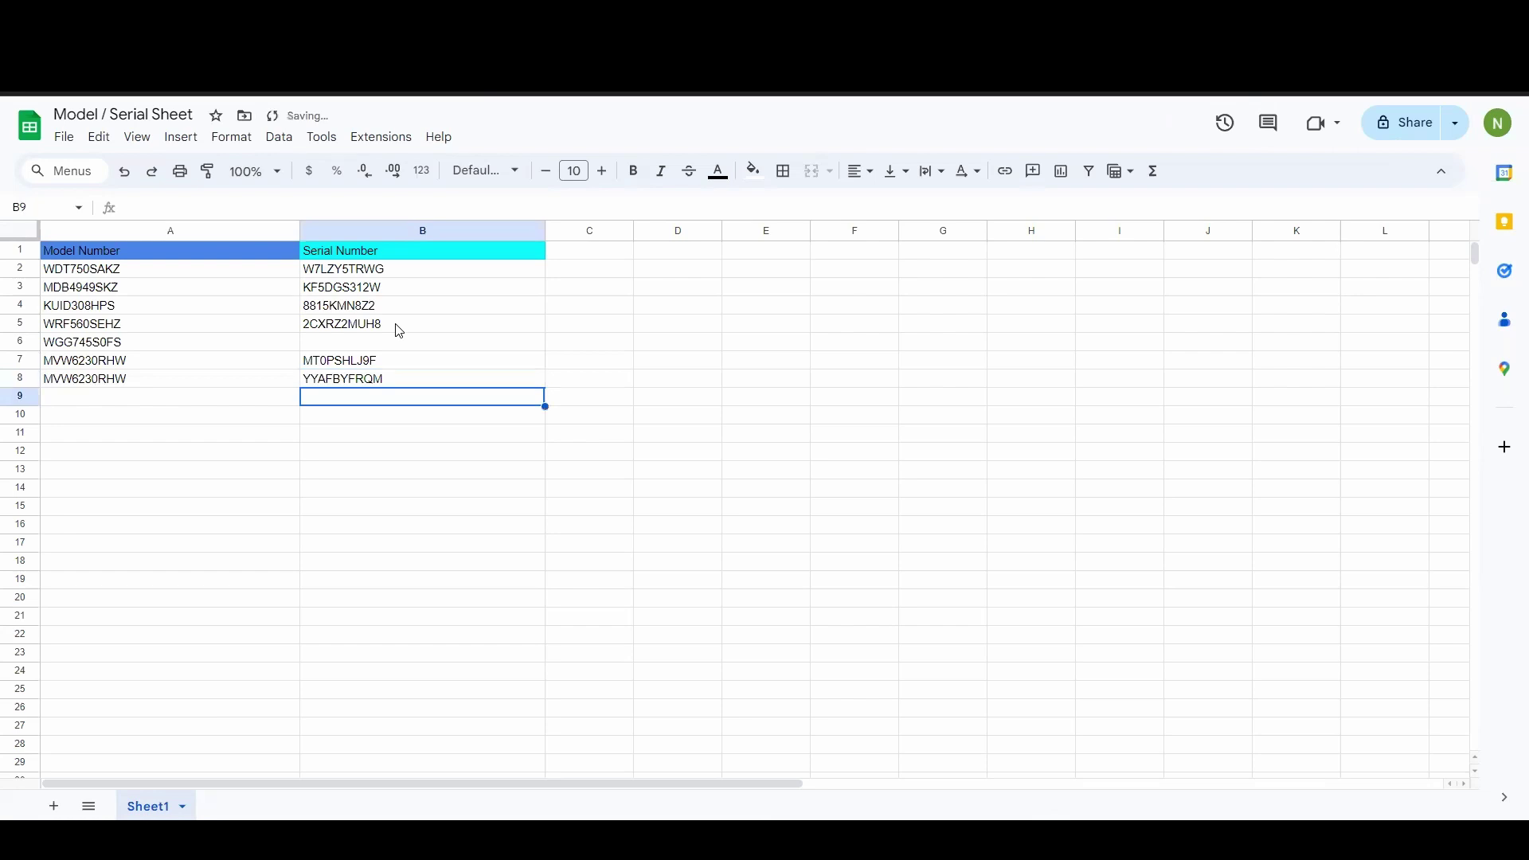
click(412, 344)
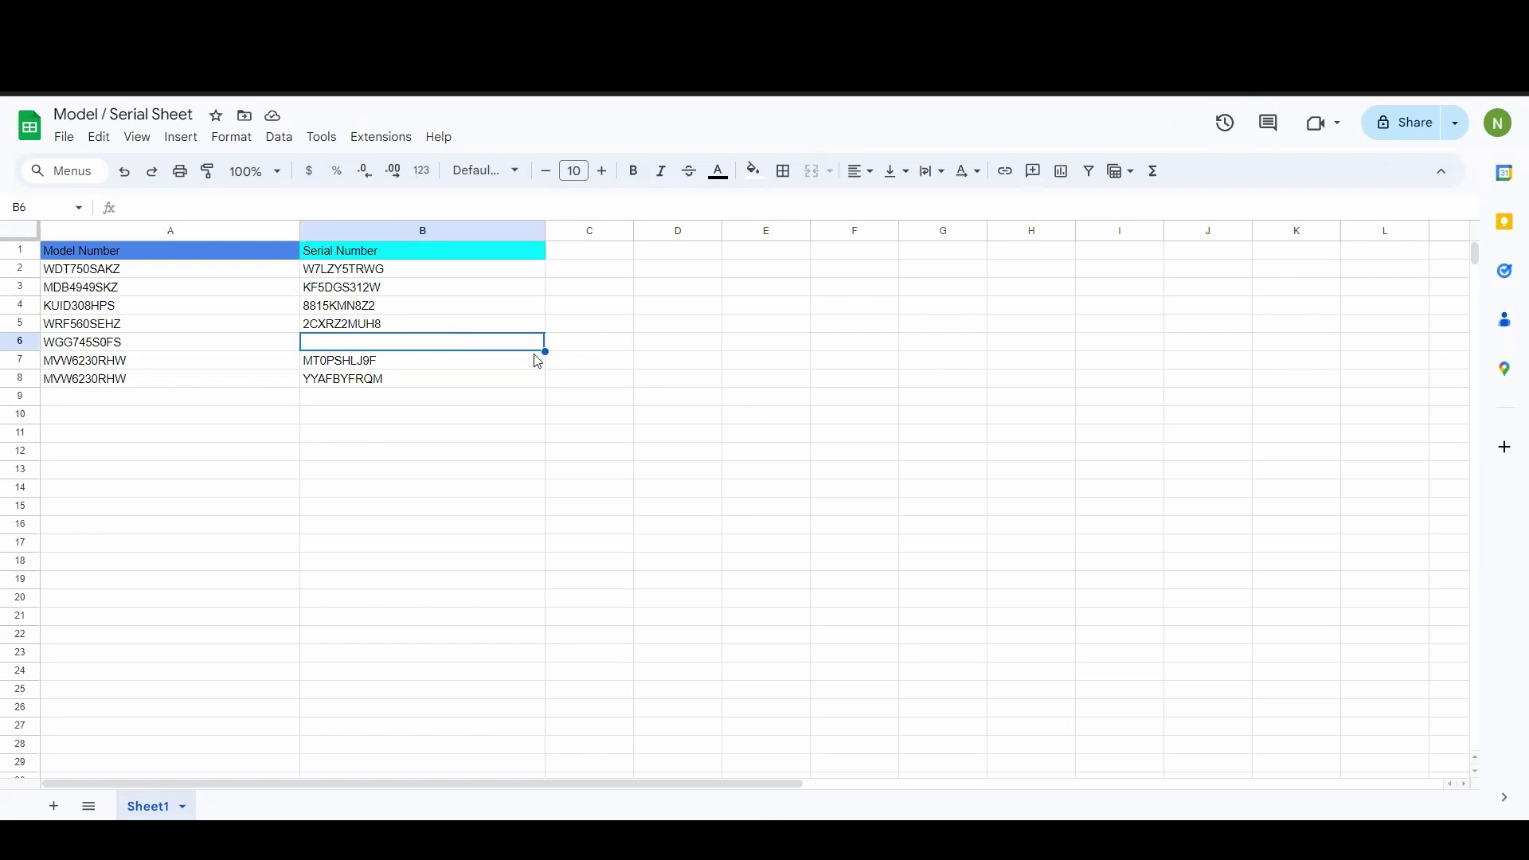
click(502, 329)
click(504, 338)
key(ctrl+v)
key(Down)
key(ctrl+v)
key(Down)
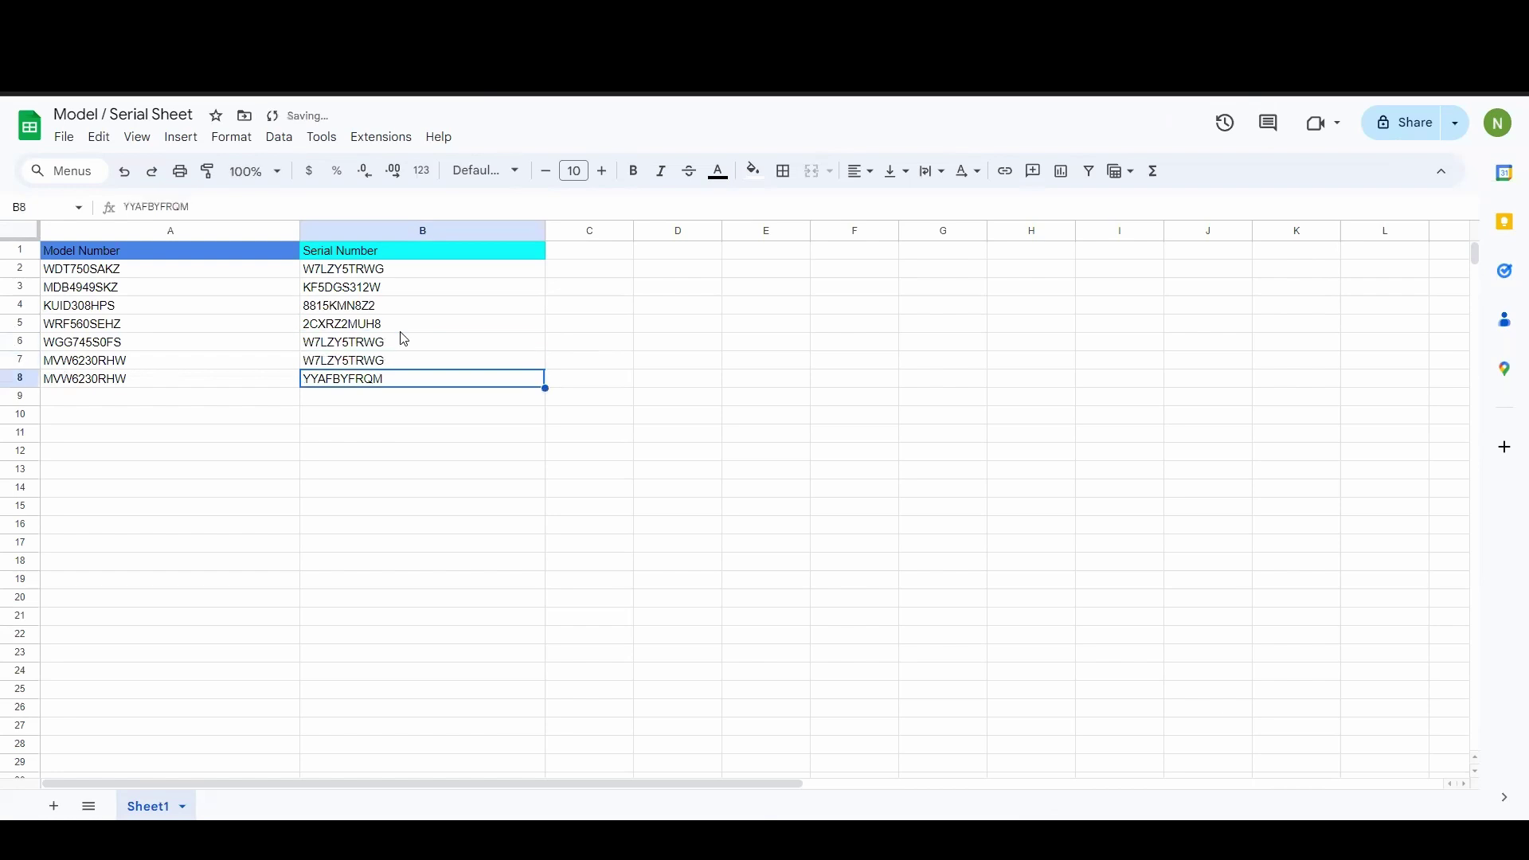
key(ctrl+z)
click(328, 512)
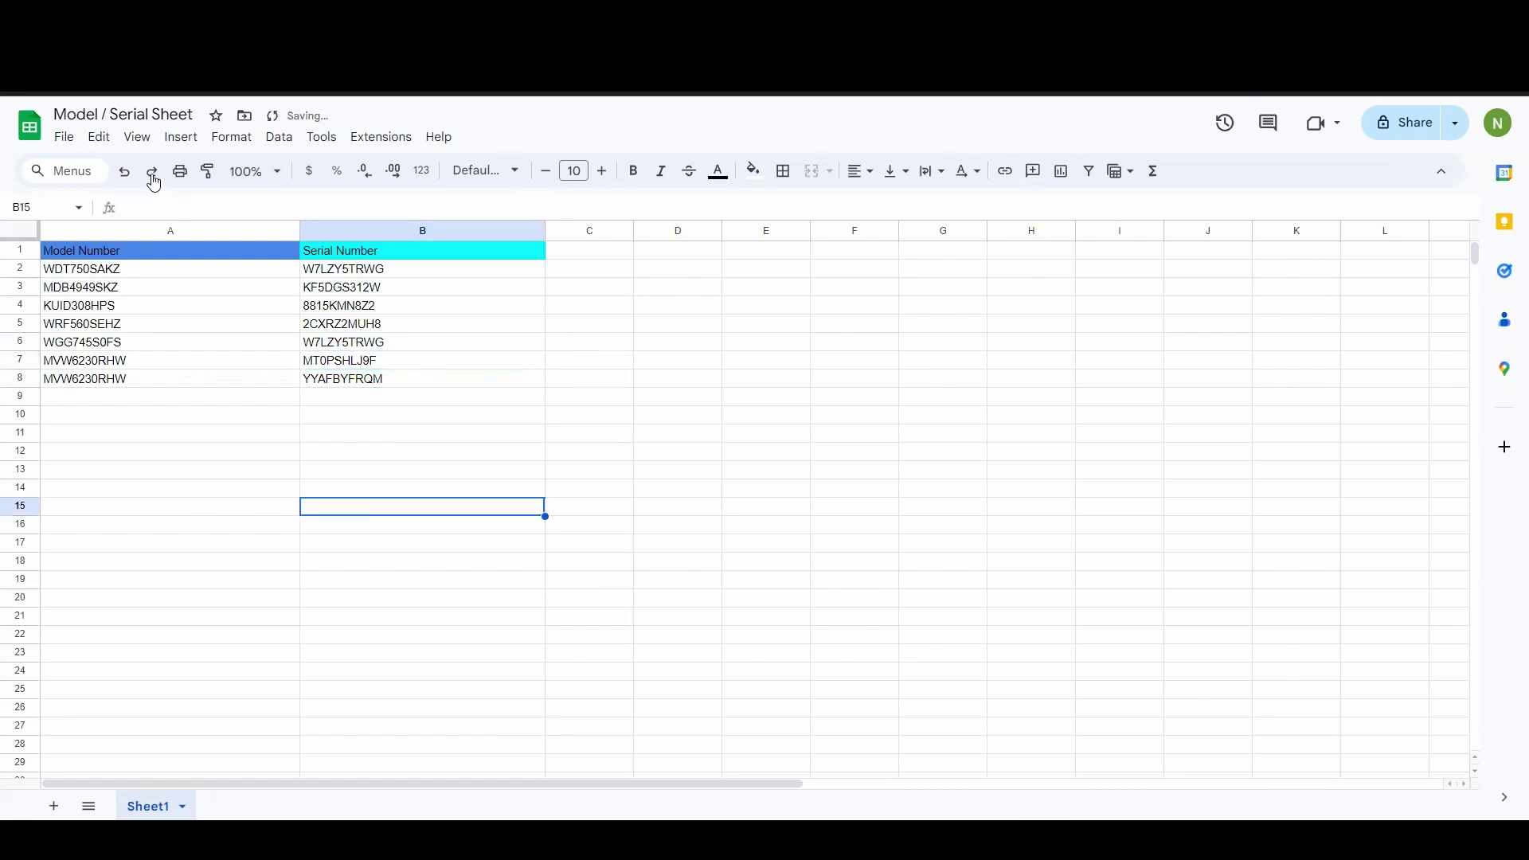
click(109, 272)
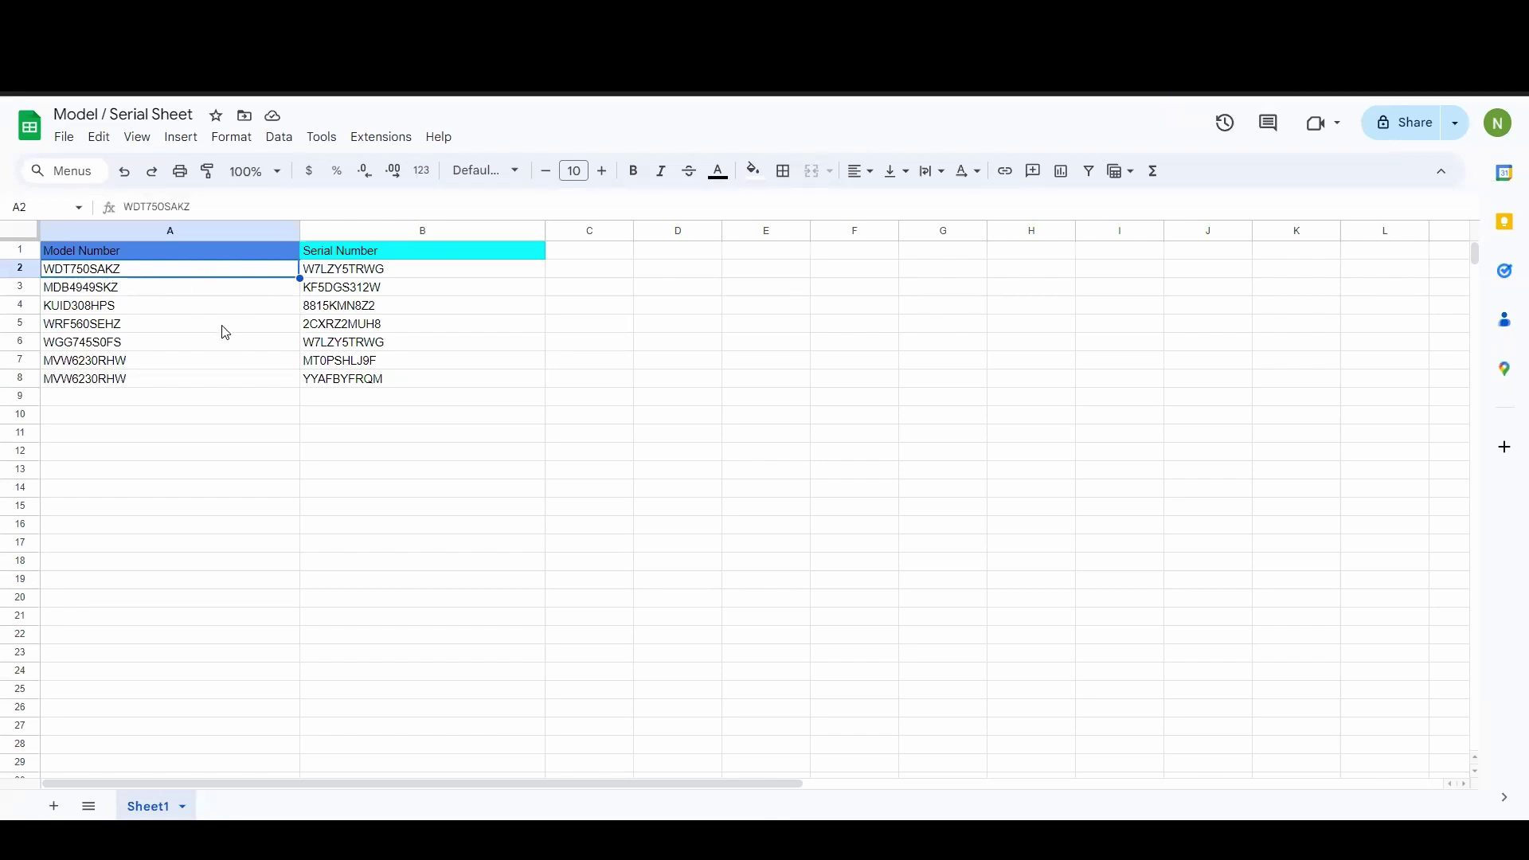
click(766, 433)
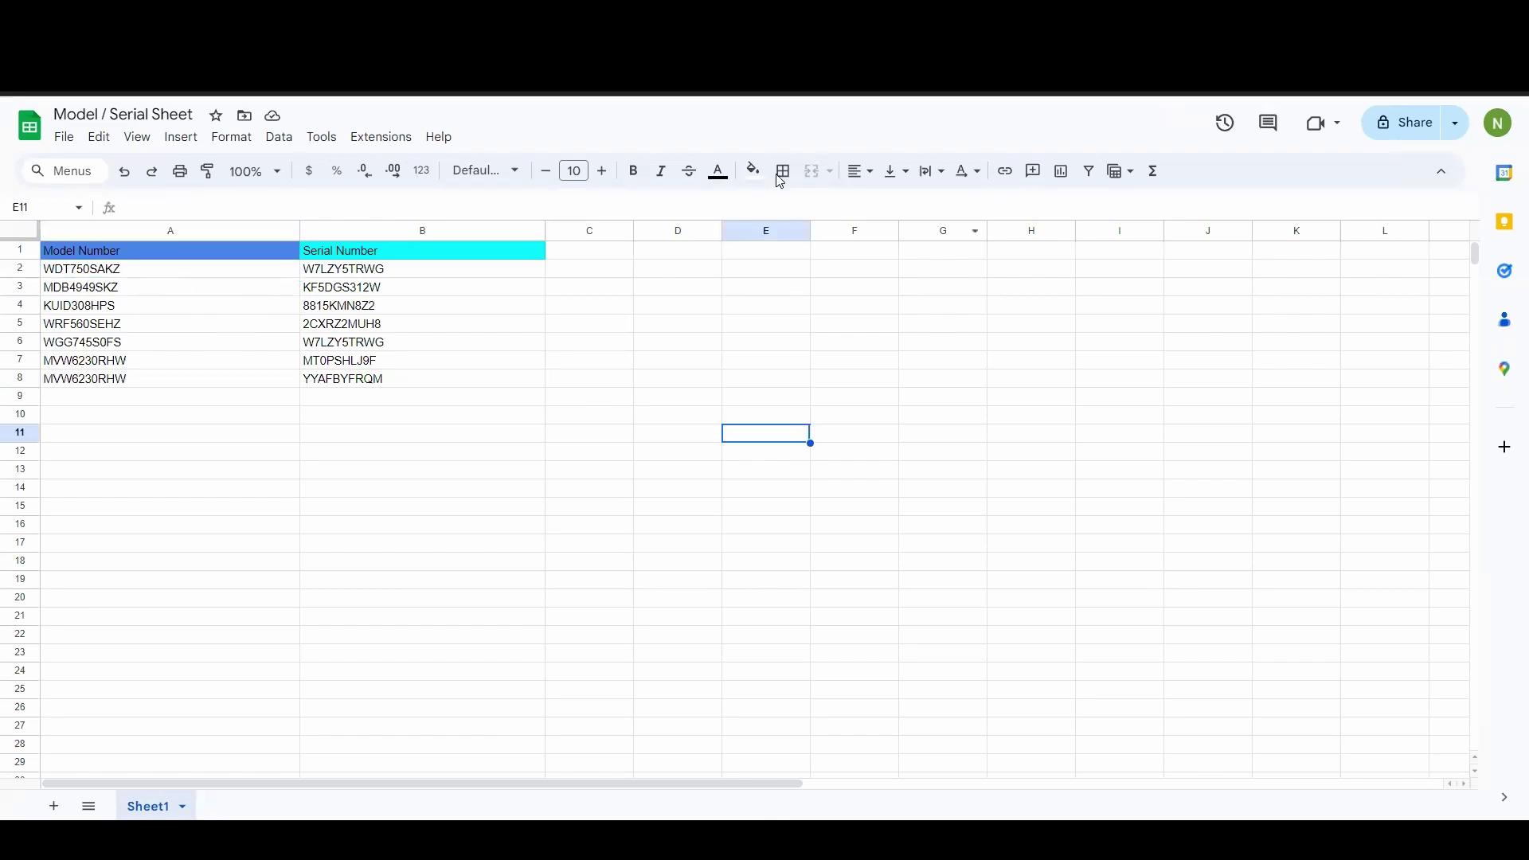
click(160, 231)
click(391, 341)
click(269, 267)
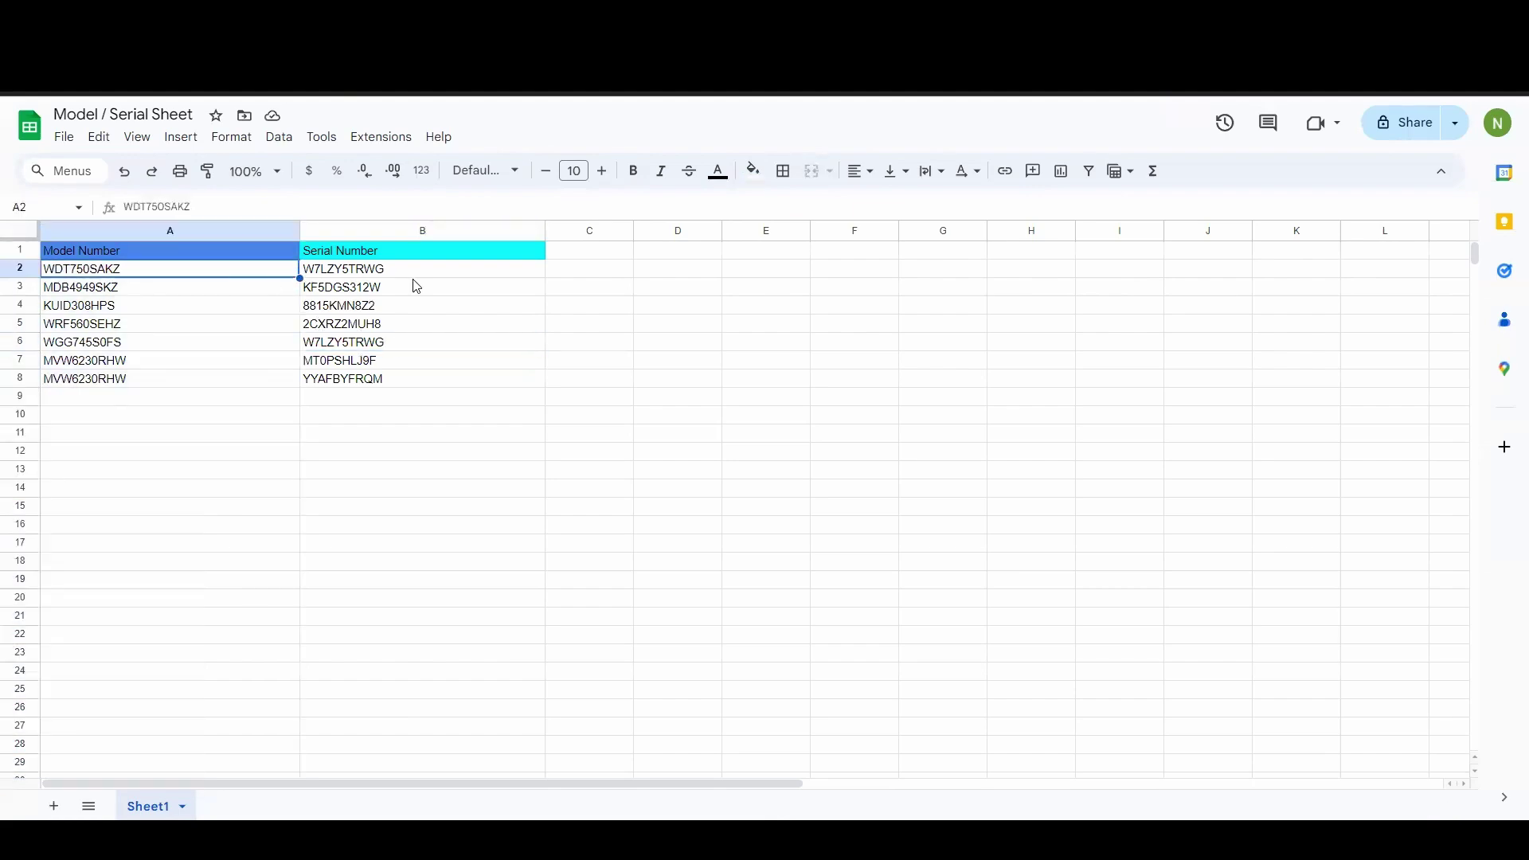